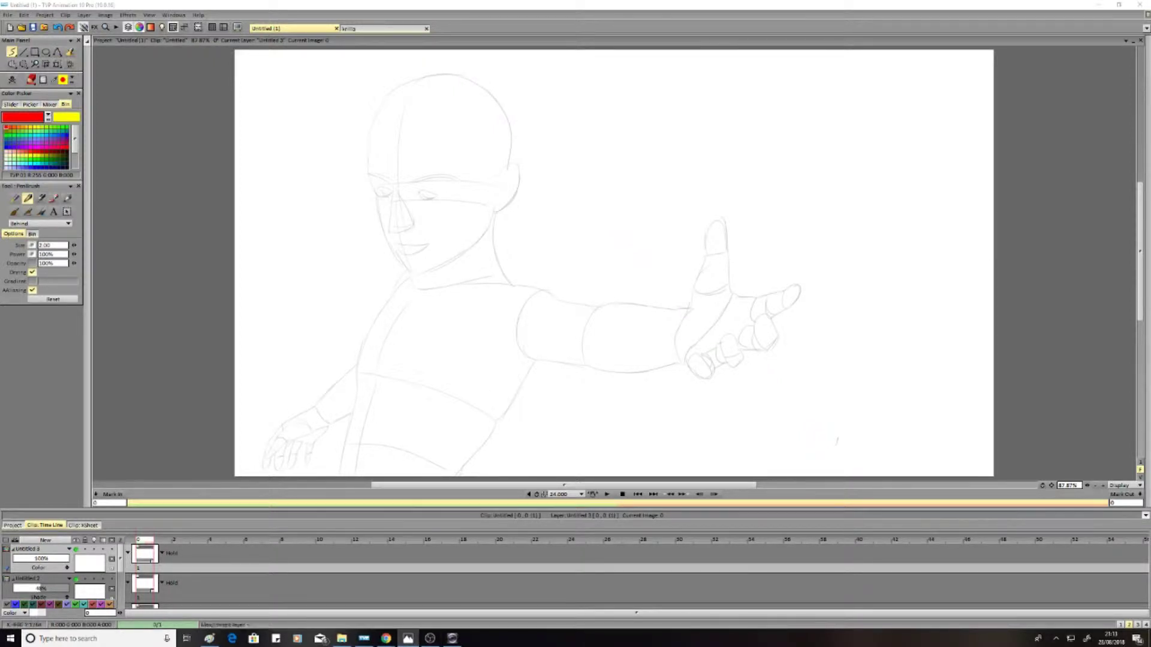
# Step: Lower the sketch layer's opacity to 30% and zoom to 200% on the head
pyautogui.moveTo(41, 588); pyautogui.dragTo(30, 588)
pyautogui.scroll(3, 837, 442)
pyautogui.moveTo(1140, 327); pyautogui.dragTo(1140, 258)
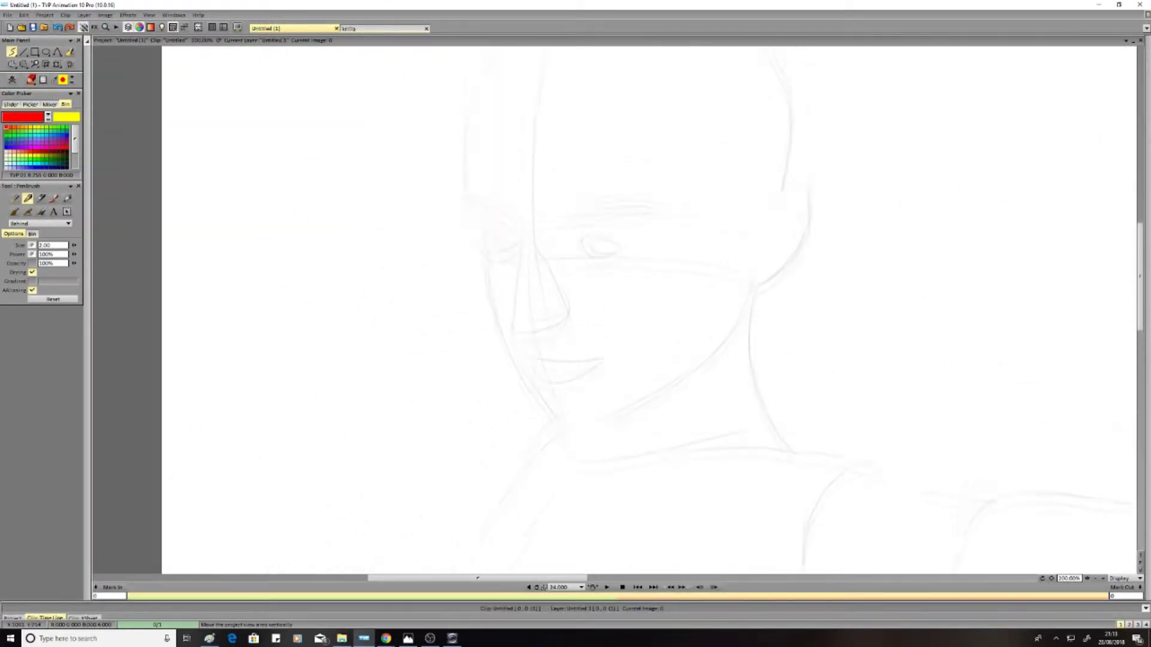
# Step: Ink the nostril, the line between the lips, hatching under the lip and the right eye in red
pyautogui.moveTo(514, 427); pyautogui.dragTo(528, 436)
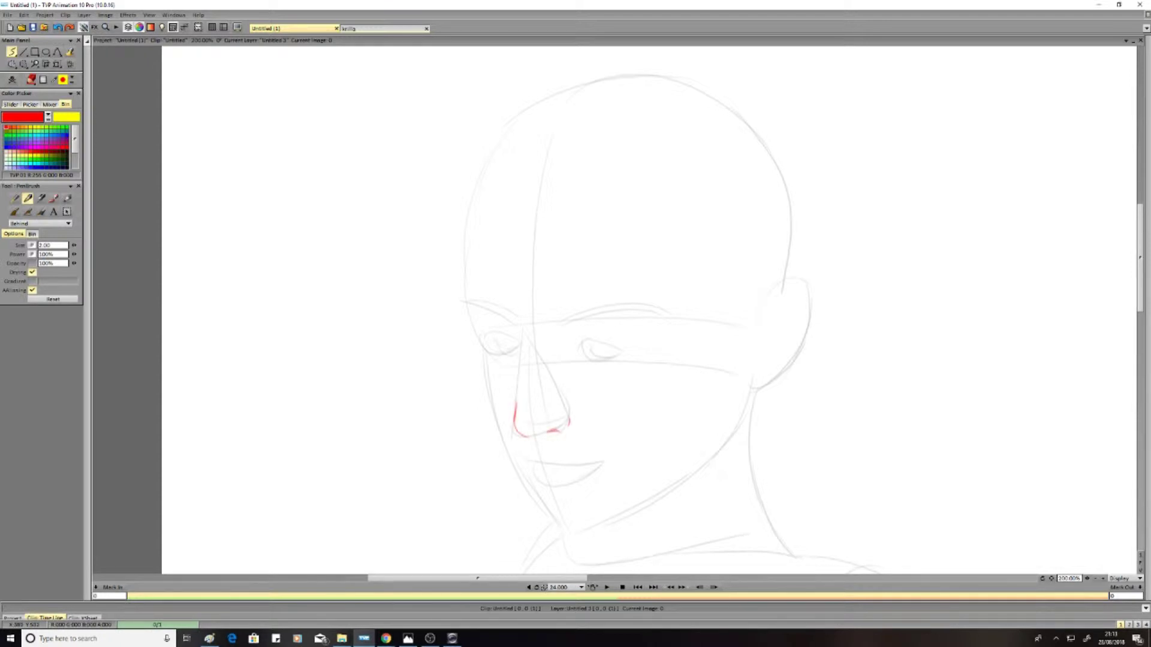
pyautogui.moveTo(559, 461); pyautogui.dragTo(611, 463)
pyautogui.moveTo(552, 483); pyautogui.dragTo(567, 497)
pyautogui.moveTo(578, 351)
pyautogui.mouseDown()
pyautogui.moveTo(599, 339)
pyautogui.moveTo(626, 352)
pyautogui.mouseUp()
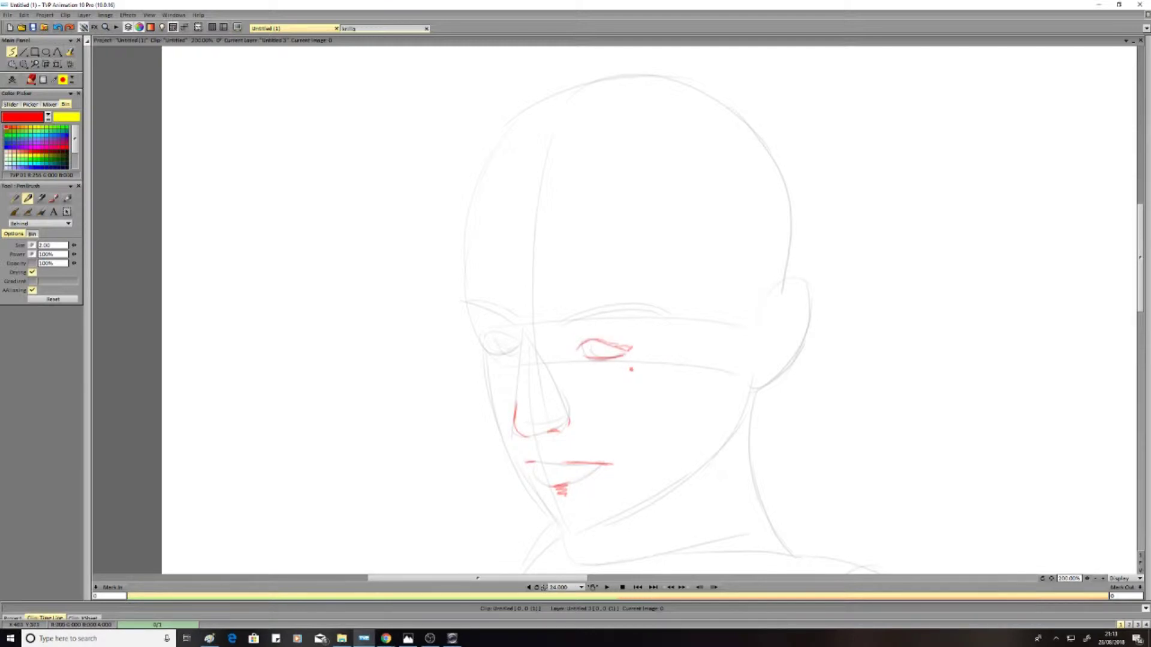
pyautogui.moveTo(592, 346)
pyautogui.mouseDown()
pyautogui.moveTo(584, 358)
pyautogui.moveTo(608, 358)
pyautogui.mouseUp()
# Step: Ink both hatched eyebrows and the left eye's lids and iris
pyautogui.moveTo(574, 322)
pyautogui.mouseDown()
pyautogui.moveTo(563, 328)
pyautogui.moveTo(622, 294)
pyautogui.mouseUp()
pyautogui.moveTo(580, 328)
pyautogui.mouseDown()
pyautogui.moveTo(639, 292)
pyautogui.moveTo(594, 314)
pyautogui.moveTo(611, 312)
pyautogui.mouseUp()
pyautogui.moveTo(478, 308)
pyautogui.mouseDown()
pyautogui.moveTo(507, 325)
pyautogui.moveTo(523, 309)
pyautogui.moveTo(469, 292)
pyautogui.moveTo(489, 316)
pyautogui.mouseUp()
pyautogui.moveTo(498, 310)
pyautogui.mouseDown()
pyautogui.moveTo(520, 322)
pyautogui.moveTo(513, 354)
pyautogui.mouseUp()
pyautogui.moveTo(508, 352); pyautogui.dragTo(522, 346)
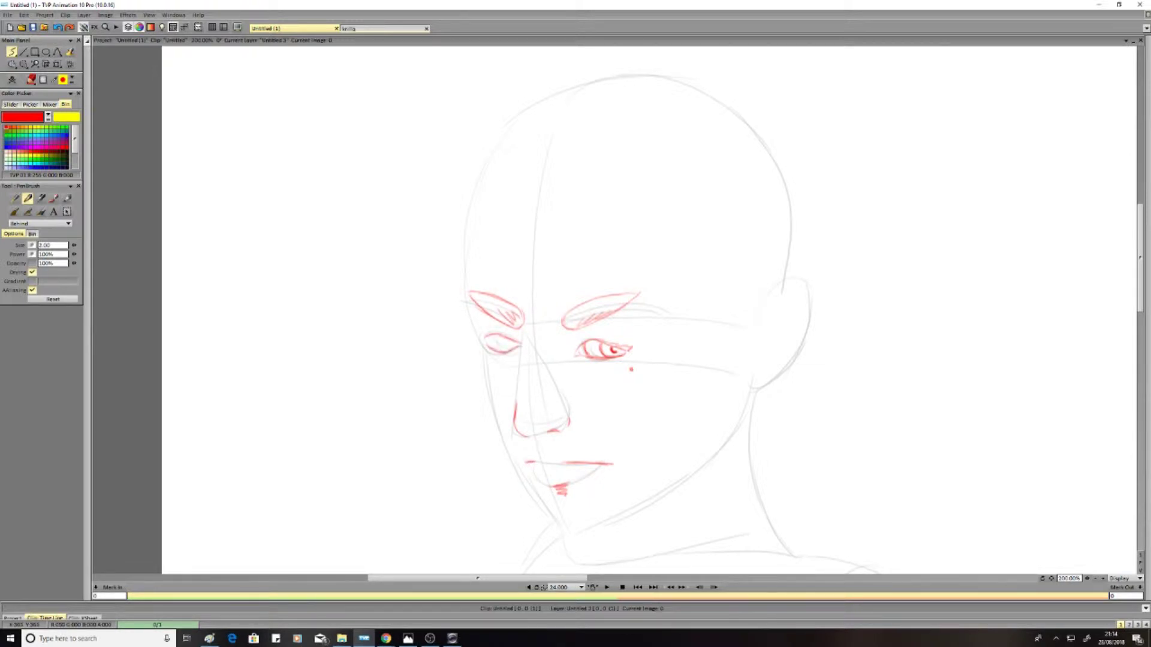
pyautogui.moveTo(503, 337)
pyautogui.mouseDown()
pyautogui.moveTo(496, 350)
pyautogui.moveTo(506, 351)
pyautogui.moveTo(489, 328)
pyautogui.moveTo(501, 330)
pyautogui.mouseUp()
# Step: Ink a hair line on the left and the bang strands across the forehead
pyautogui.moveTo(492, 207)
pyautogui.mouseDown()
pyautogui.moveTo(506, 268)
pyautogui.moveTo(580, 181)
pyautogui.mouseUp()
pyautogui.moveTo(530, 260)
pyautogui.mouseDown()
pyautogui.moveTo(515, 177)
pyautogui.moveTo(564, 213)
pyautogui.moveTo(622, 294)
pyautogui.mouseUp()
pyautogui.moveTo(639, 181); pyautogui.dragTo(633, 273)
pyautogui.moveTo(612, 200); pyautogui.dragTo(622, 231)
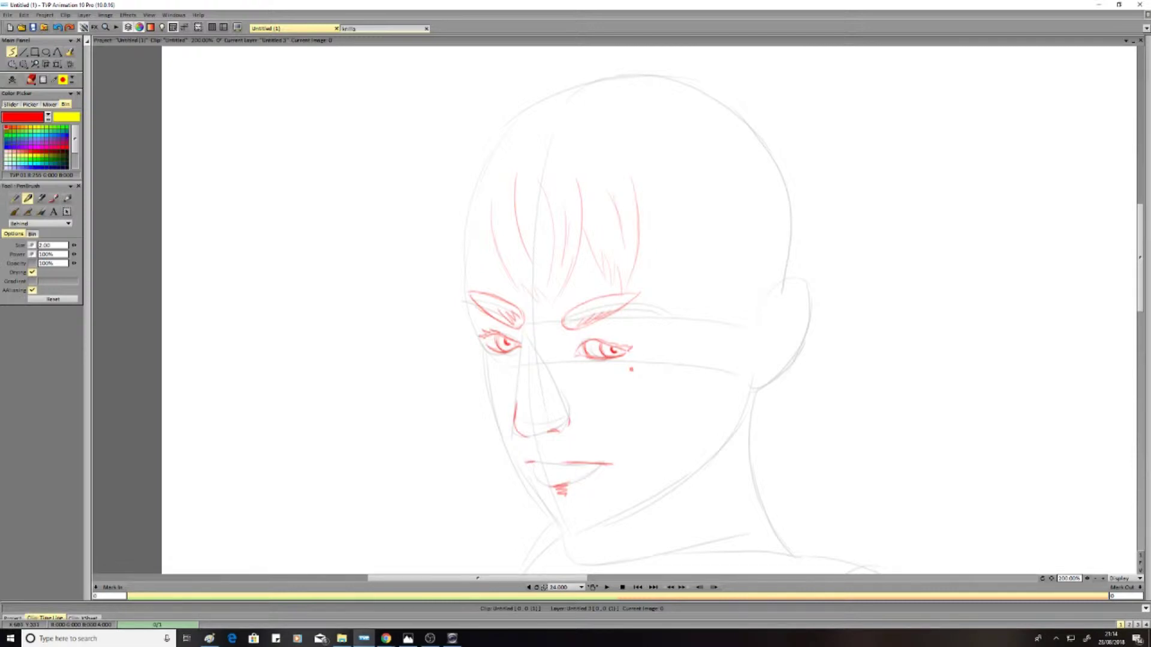
pyautogui.scroll(2, 649, 309)
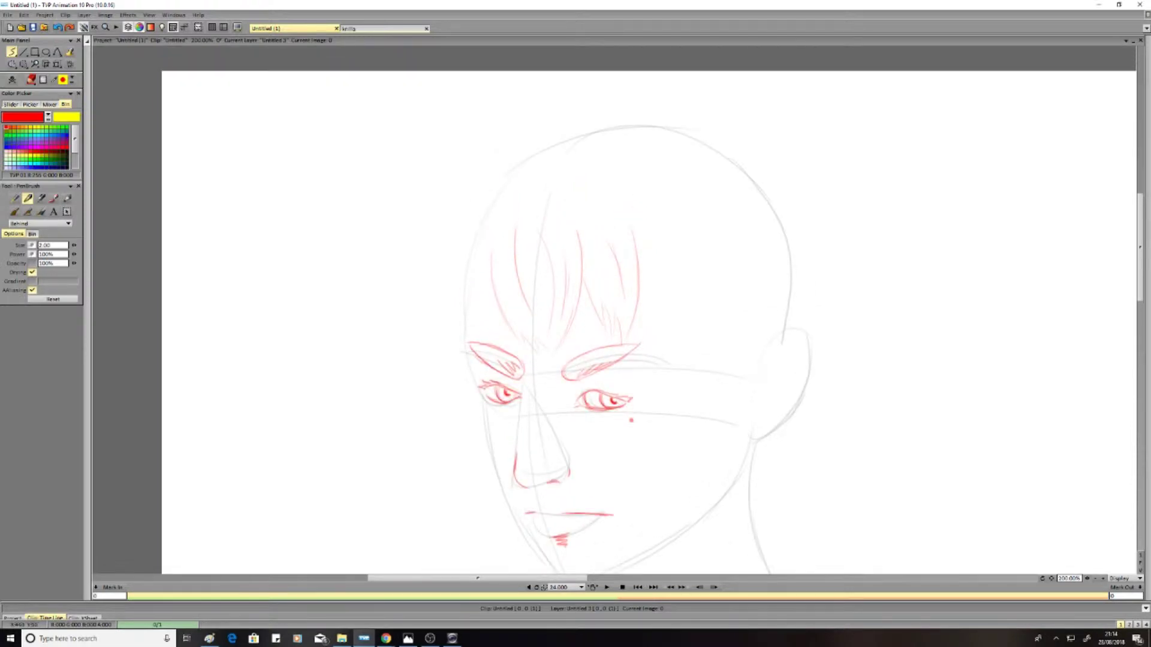
# Step: Ink the hair outline over the head and strands by the forehead and right cheek
pyautogui.moveTo(570, 126)
pyautogui.mouseDown()
pyautogui.moveTo(444, 257)
pyautogui.moveTo(444, 371)
pyautogui.mouseUp()
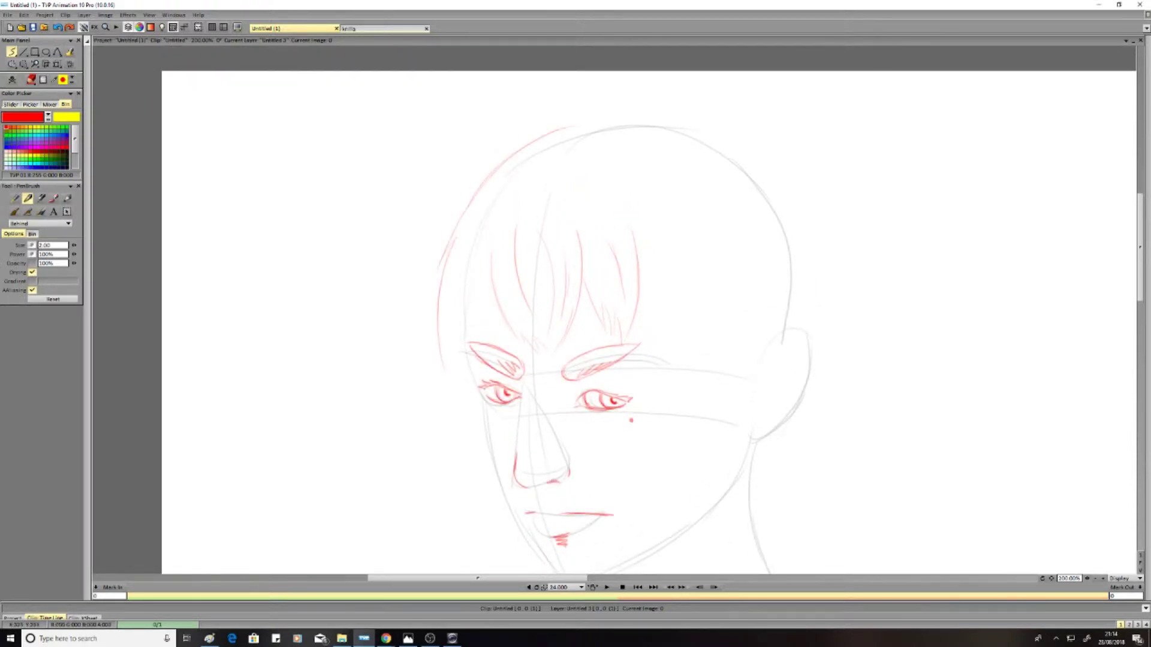
pyautogui.moveTo(500, 303)
pyautogui.mouseDown()
pyautogui.moveTo(474, 367)
pyautogui.moveTo(492, 350)
pyautogui.mouseUp()
pyautogui.moveTo(501, 280); pyautogui.dragTo(493, 334)
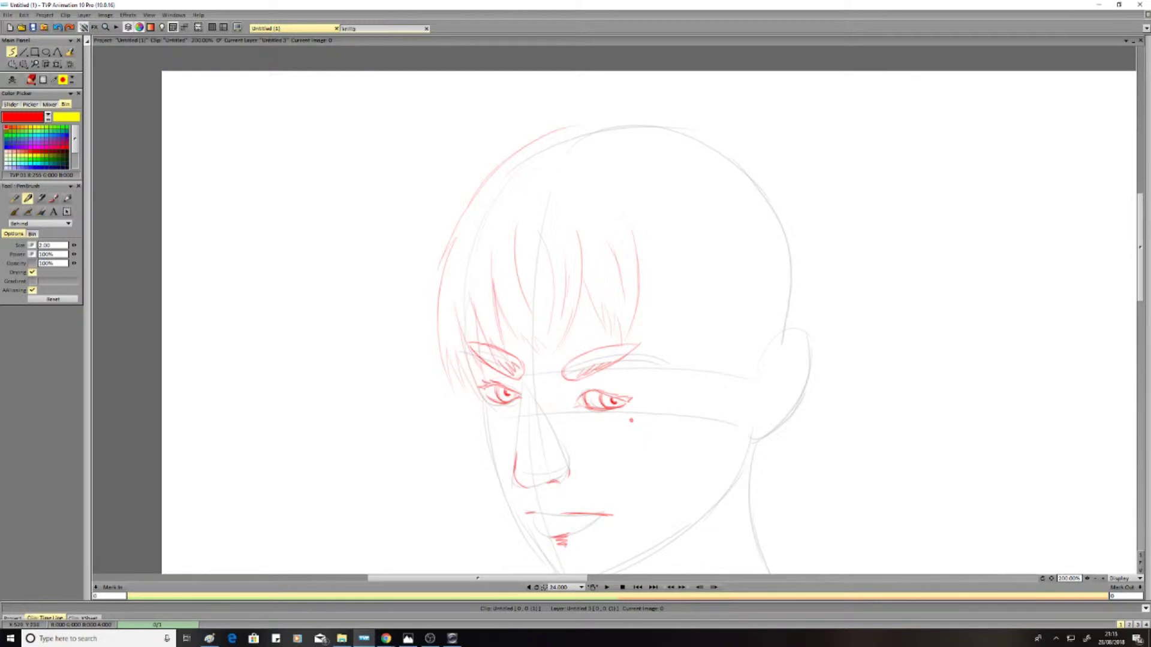
pyautogui.moveTo(674, 327)
pyautogui.mouseDown()
pyautogui.moveTo(689, 457)
pyautogui.moveTo(680, 498)
pyautogui.mouseUp()
pyautogui.moveTo(724, 394)
pyautogui.mouseDown()
pyautogui.moveTo(716, 421)
pyautogui.moveTo(782, 319)
pyautogui.moveTo(715, 386)
pyautogui.mouseUp()
pyautogui.moveTo(700, 329); pyautogui.dragTo(697, 376)
pyautogui.moveTo(593, 123)
pyautogui.mouseDown()
pyautogui.moveTo(736, 144)
pyautogui.moveTo(778, 202)
pyautogui.moveTo(830, 243)
pyautogui.moveTo(842, 363)
pyautogui.mouseUp()
# Step: Draw the ear with its outer edge, inner line and lobe detail
pyautogui.moveTo(803, 327)
pyautogui.mouseDown()
pyautogui.moveTo(775, 345)
pyautogui.moveTo(807, 387)
pyautogui.mouseUp()
pyautogui.moveTo(750, 439); pyautogui.dragTo(798, 399)
pyautogui.moveTo(795, 346); pyautogui.dragTo(770, 370)
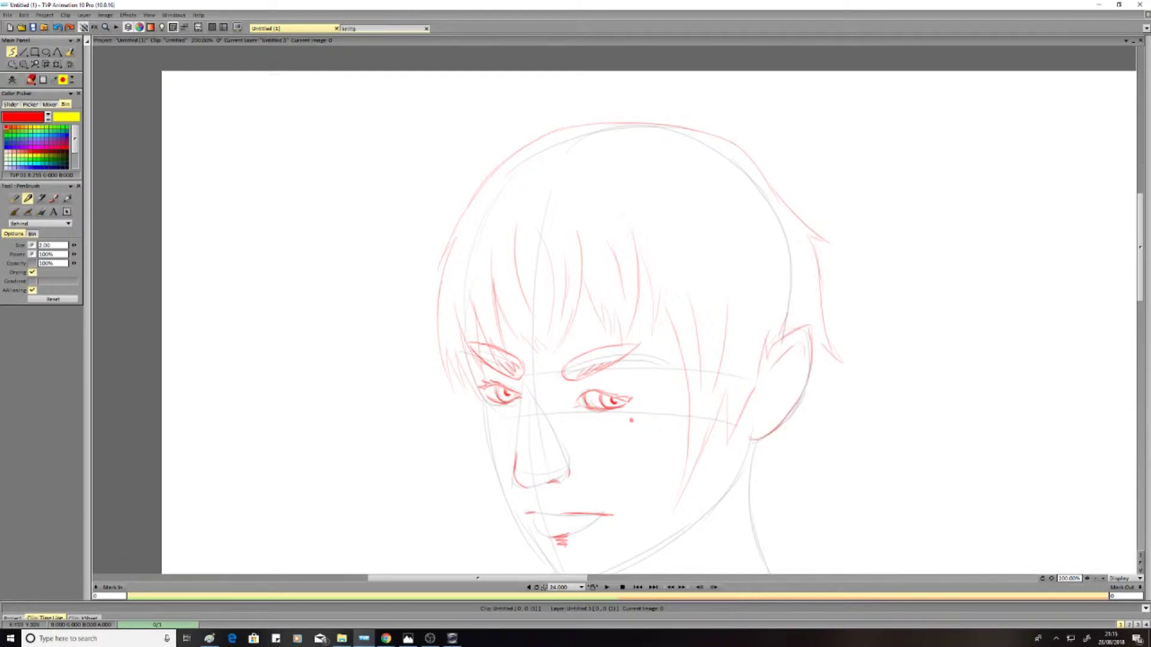
pyautogui.moveTo(757, 415); pyautogui.dragTo(770, 420)
pyautogui.scroll(-4, 647, 312)
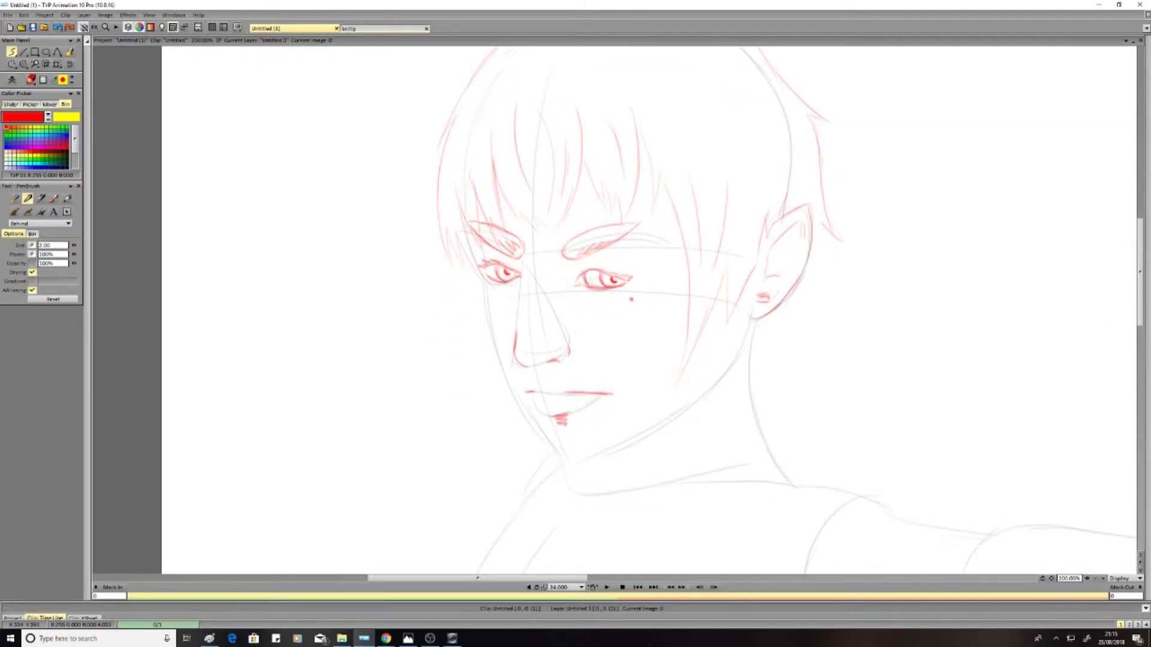
# Step: Ink the left hair strand, the jawline down to the chin and the neck side
pyautogui.moveTo(467, 261)
pyautogui.mouseDown()
pyautogui.moveTo(464, 345)
pyautogui.moveTo(489, 402)
pyautogui.mouseUp()
pyautogui.moveTo(483, 268)
pyautogui.mouseDown()
pyautogui.moveTo(513, 398)
pyautogui.moveTo(570, 461)
pyautogui.moveTo(660, 423)
pyautogui.moveTo(727, 361)
pyautogui.mouseUp()
pyautogui.moveTo(752, 324); pyautogui.dragTo(753, 423)
pyautogui.scroll(-3, 1140, 282)
pyautogui.scroll(-1, 1140, 300)
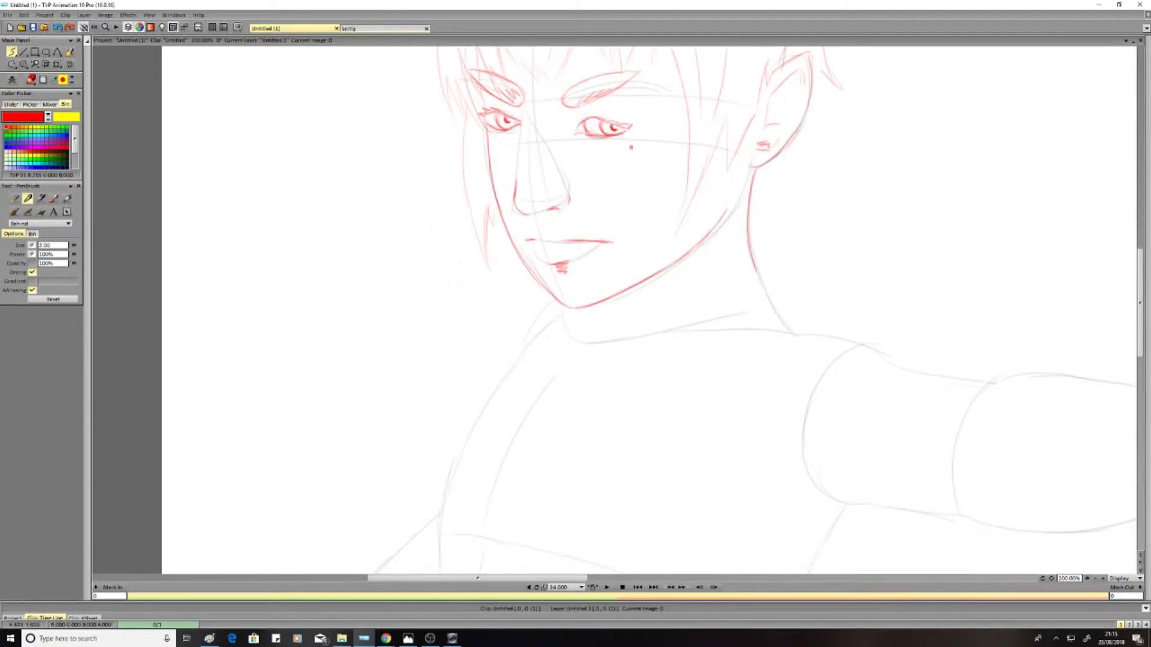
# Step: Ink the collar along the neck, its wavy edge and a curved line across the chest
pyautogui.moveTo(584, 339)
pyautogui.mouseDown()
pyautogui.moveTo(760, 273)
pyautogui.moveTo(772, 253)
pyautogui.moveTo(801, 321)
pyautogui.moveTo(636, 343)
pyautogui.mouseUp()
pyautogui.moveTo(740, 335); pyautogui.dragTo(621, 354)
pyautogui.scroll(-3, 618, 308)
pyautogui.scroll(-2, 618, 309)
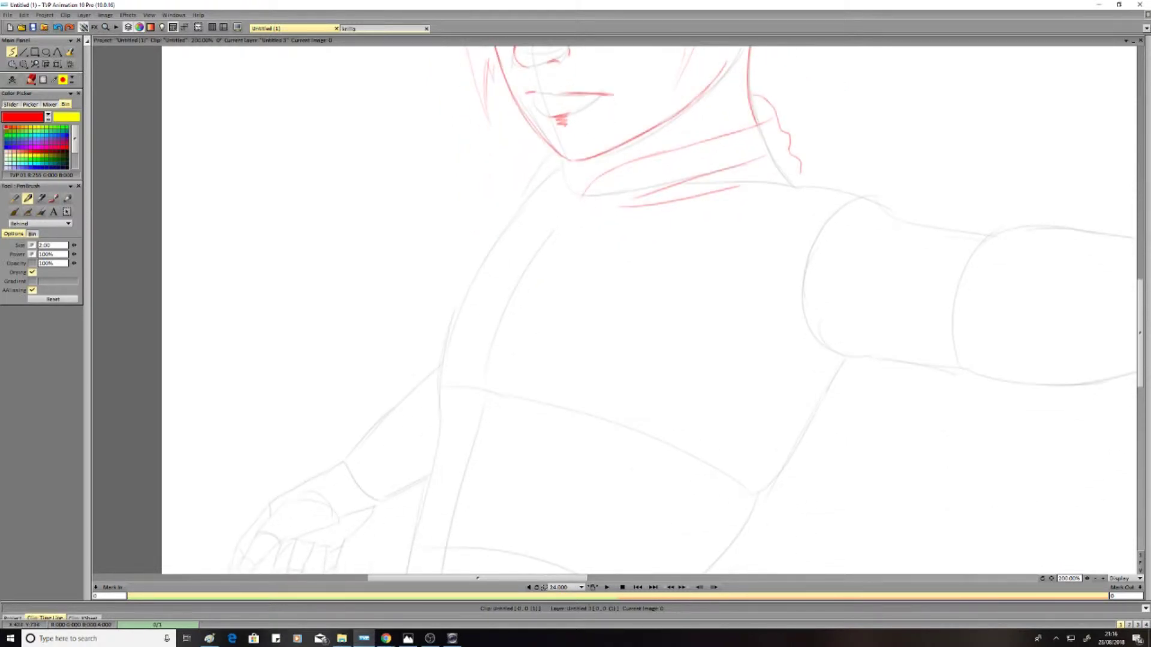
pyautogui.moveTo(448, 327)
pyautogui.mouseDown()
pyautogui.moveTo(567, 360)
pyautogui.moveTo(728, 379)
pyautogui.moveTo(801, 429)
pyautogui.moveTo(831, 408)
pyautogui.moveTo(851, 366)
pyautogui.mouseUp()
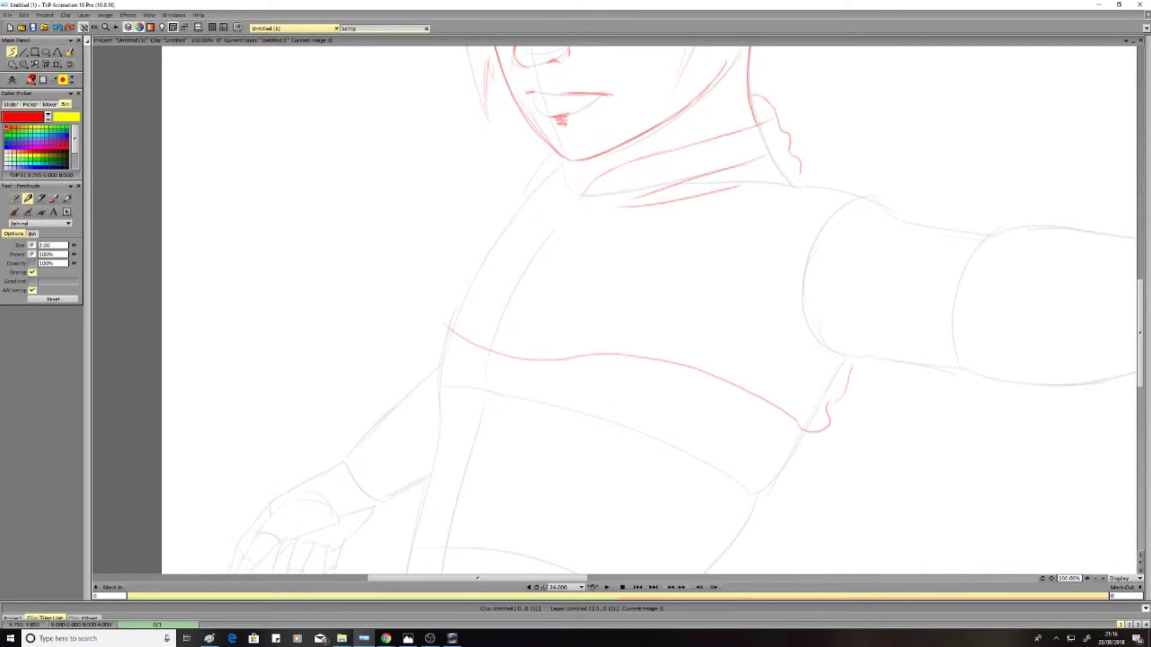
pyautogui.moveTo(670, 337); pyautogui.dragTo(786, 386)
pyautogui.moveTo(722, 338); pyautogui.dragTo(796, 351)
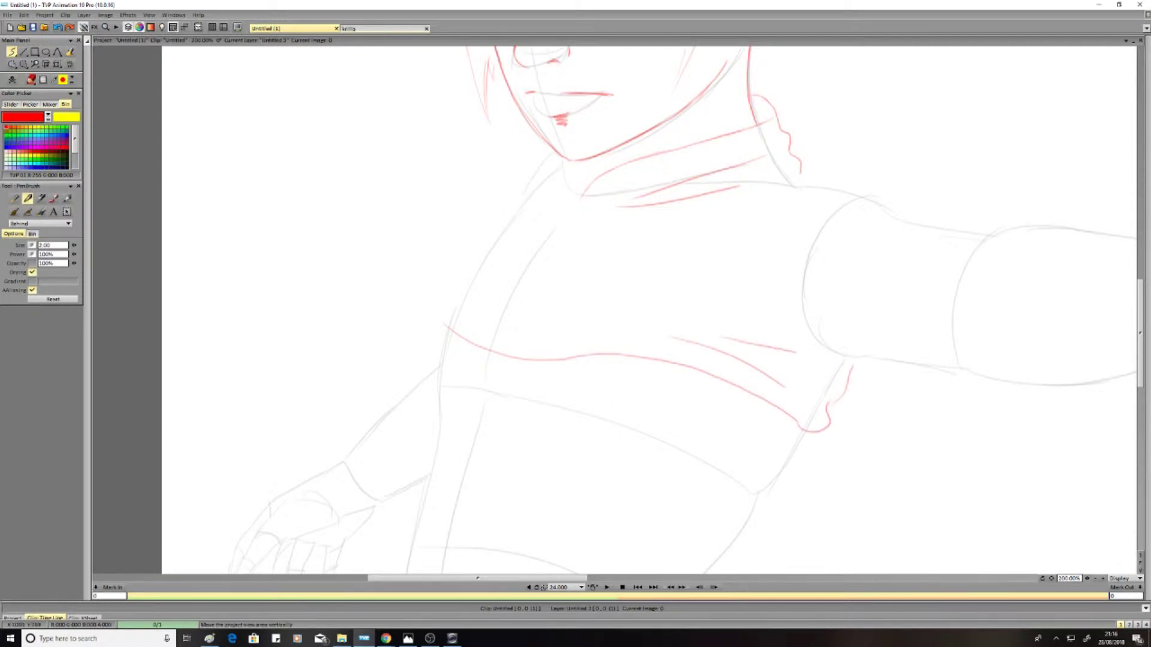
# Step: Ink the left shoulder edges, neck lines and the lower chest contour
pyautogui.scroll(4, 632, 118)
pyautogui.moveTo(447, 444)
pyautogui.mouseDown()
pyautogui.moveTo(471, 369)
pyautogui.moveTo(547, 271)
pyautogui.moveTo(577, 312)
pyautogui.mouseUp()
pyautogui.moveTo(549, 270); pyautogui.dragTo(559, 317)
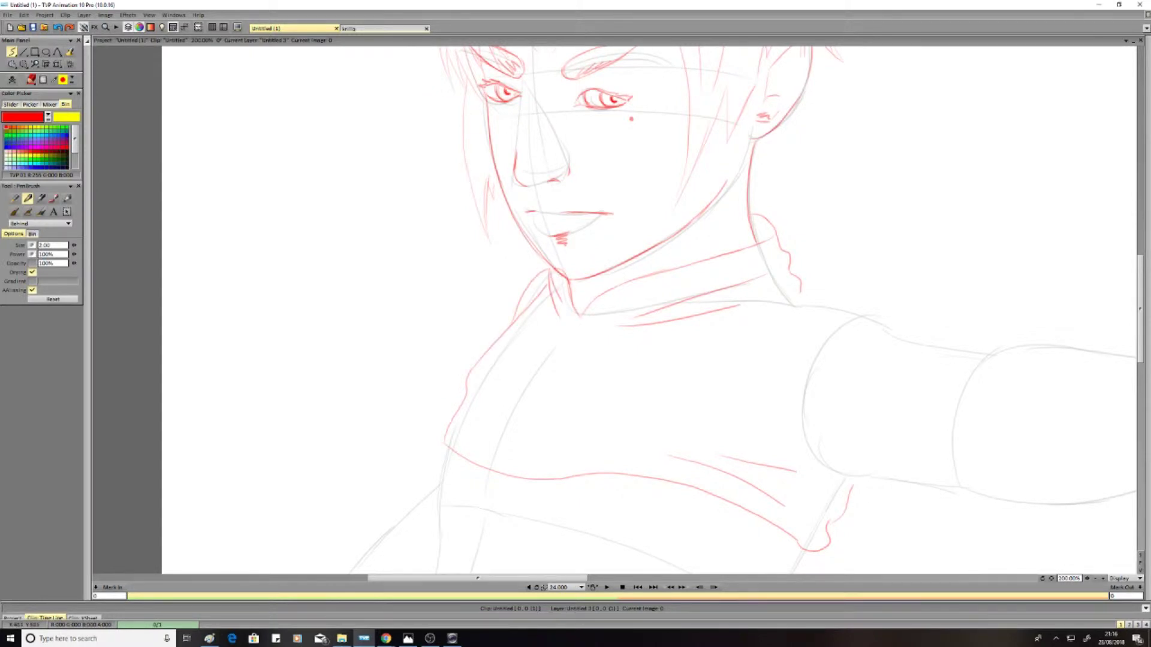
pyautogui.moveTo(447, 434)
pyautogui.mouseDown()
pyautogui.moveTo(506, 463)
pyautogui.moveTo(568, 304)
pyautogui.mouseUp()
pyautogui.moveTo(528, 460)
pyautogui.mouseDown()
pyautogui.moveTo(549, 389)
pyautogui.moveTo(594, 312)
pyautogui.moveTo(777, 249)
pyautogui.mouseUp()
pyautogui.moveTo(527, 461)
pyautogui.mouseDown()
pyautogui.moveTo(660, 461)
pyautogui.moveTo(822, 543)
pyautogui.mouseUp()
# Step: Add the left chest panel edge, lower collar trim and a line on the sleeve
pyautogui.moveTo(451, 427)
pyautogui.mouseDown()
pyautogui.moveTo(498, 453)
pyautogui.moveTo(563, 298)
pyautogui.mouseUp()
pyautogui.moveTo(550, 425)
pyautogui.mouseDown()
pyautogui.moveTo(542, 448)
pyautogui.moveTo(590, 348)
pyautogui.moveTo(666, 293)
pyautogui.moveTo(780, 256)
pyautogui.mouseUp()
pyautogui.moveTo(540, 454)
pyautogui.mouseDown()
pyautogui.moveTo(666, 453)
pyautogui.moveTo(728, 474)
pyautogui.mouseUp()
pyautogui.moveTo(657, 462)
pyautogui.mouseDown()
pyautogui.moveTo(755, 480)
pyautogui.moveTo(825, 534)
pyautogui.mouseUp()
pyautogui.moveTo(480, 395); pyautogui.dragTo(515, 407)
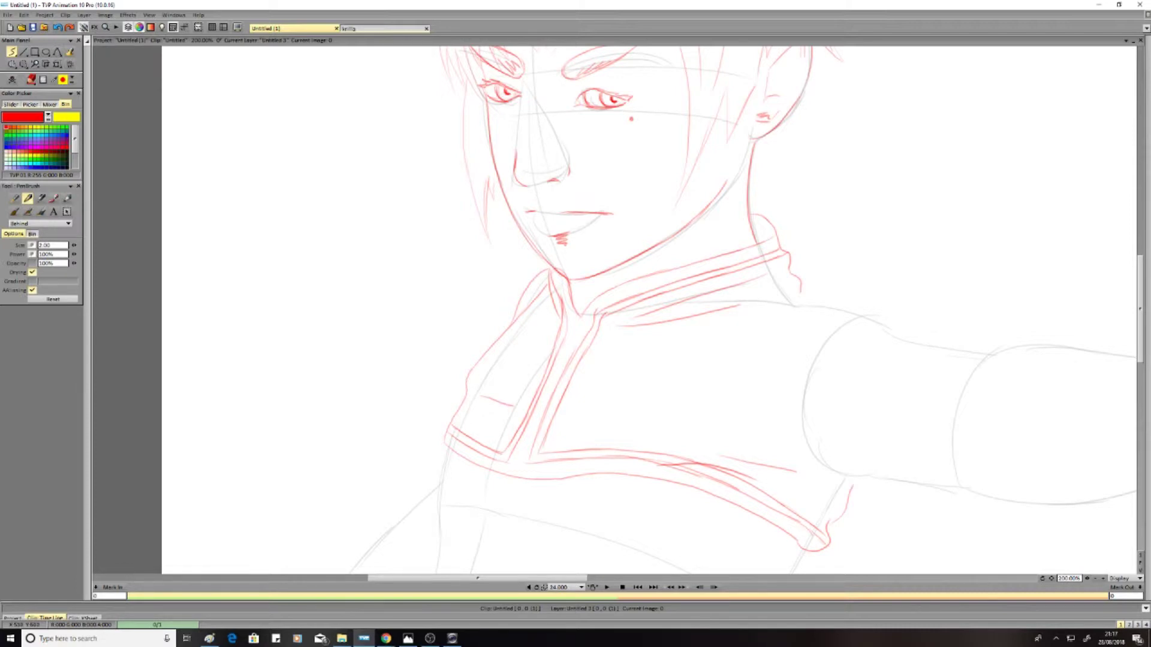
# Step: Draw the V-shaped chest emblem with flame shapes, then the shoulder and sleeve edge
pyautogui.moveTo(679, 348)
pyautogui.mouseDown()
pyautogui.moveTo(612, 376)
pyautogui.moveTo(604, 398)
pyautogui.moveTo(673, 440)
pyautogui.mouseUp()
pyautogui.moveTo(626, 394)
pyautogui.mouseDown()
pyautogui.moveTo(653, 414)
pyautogui.moveTo(687, 347)
pyautogui.moveTo(708, 401)
pyautogui.mouseUp()
pyautogui.moveTo(735, 361)
pyautogui.mouseDown()
pyautogui.moveTo(693, 418)
pyautogui.moveTo(653, 402)
pyautogui.mouseUp()
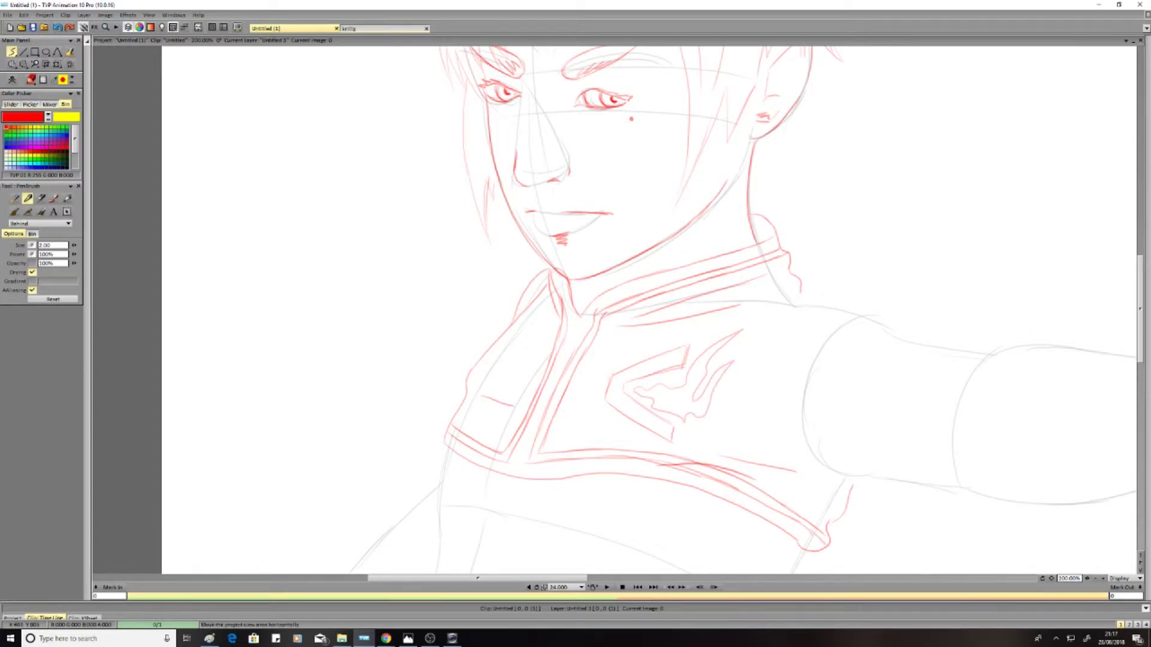
pyautogui.moveTo(659, 300); pyautogui.dragTo(420, 300)
pyautogui.moveTo(624, 300)
pyautogui.mouseDown()
pyautogui.moveTo(548, 383)
pyautogui.moveTo(584, 484)
pyautogui.moveTo(611, 487)
pyautogui.moveTo(585, 452)
pyautogui.moveTo(567, 369)
pyautogui.moveTo(637, 314)
pyautogui.moveTo(655, 336)
pyautogui.mouseUp()
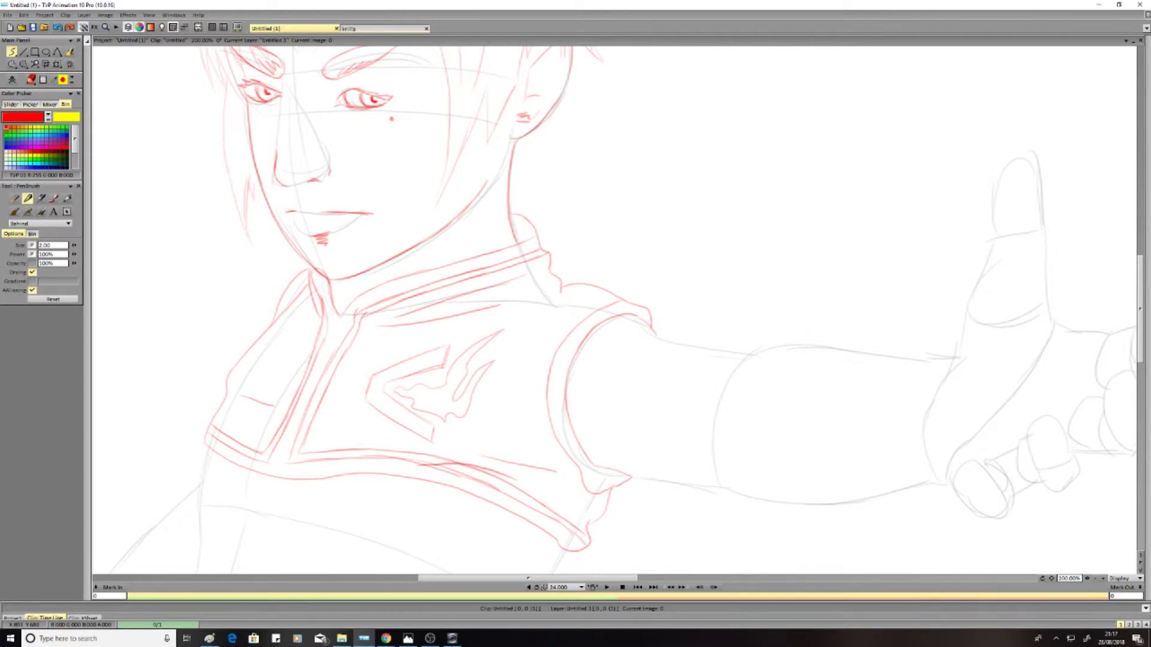
# Step: Ink the top and bottom edges of the upper arm and the forearm's top edge
pyautogui.moveTo(656, 336); pyautogui.dragTo(750, 353)
pyautogui.moveTo(631, 476); pyautogui.dragTo(790, 503)
pyautogui.moveTo(732, 376); pyautogui.dragTo(715, 405)
pyautogui.moveTo(746, 354); pyautogui.dragTo(959, 358)
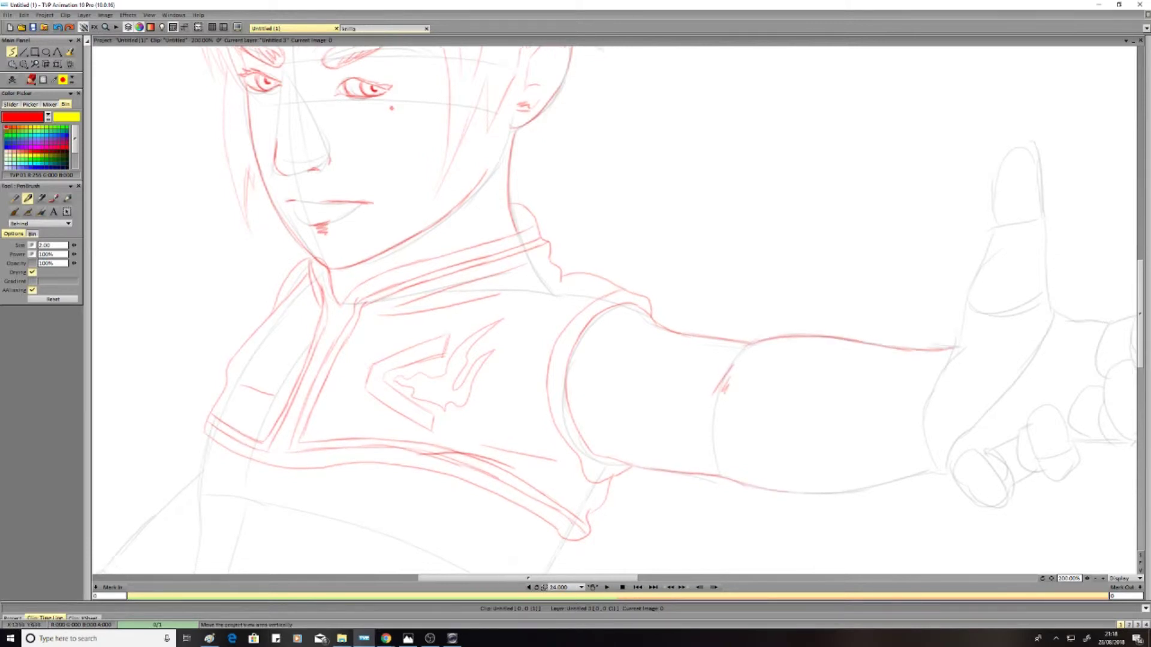
# Step: Pan down to the torso and ink its right edge with a second parallel line
pyautogui.moveTo(1139, 306); pyautogui.dragTo(1139, 356)
pyautogui.moveTo(527, 579); pyautogui.dragTo(484, 578)
pyautogui.moveTo(414, 210)
pyautogui.mouseDown()
pyautogui.moveTo(393, 384)
pyautogui.moveTo(359, 508)
pyautogui.mouseUp()
pyautogui.moveTo(782, 319)
pyautogui.mouseDown()
pyautogui.moveTo(723, 390)
pyautogui.moveTo(620, 453)
pyautogui.mouseUp()
pyautogui.moveTo(724, 390); pyautogui.dragTo(689, 444)
pyautogui.moveTo(690, 444); pyautogui.dragTo(651, 509)
# Step: Ink the left torso lines, diagonal fold and lower torso band lines
pyautogui.moveTo(401, 367); pyautogui.dragTo(508, 510)
pyautogui.moveTo(421, 292); pyautogui.dragTo(490, 386)
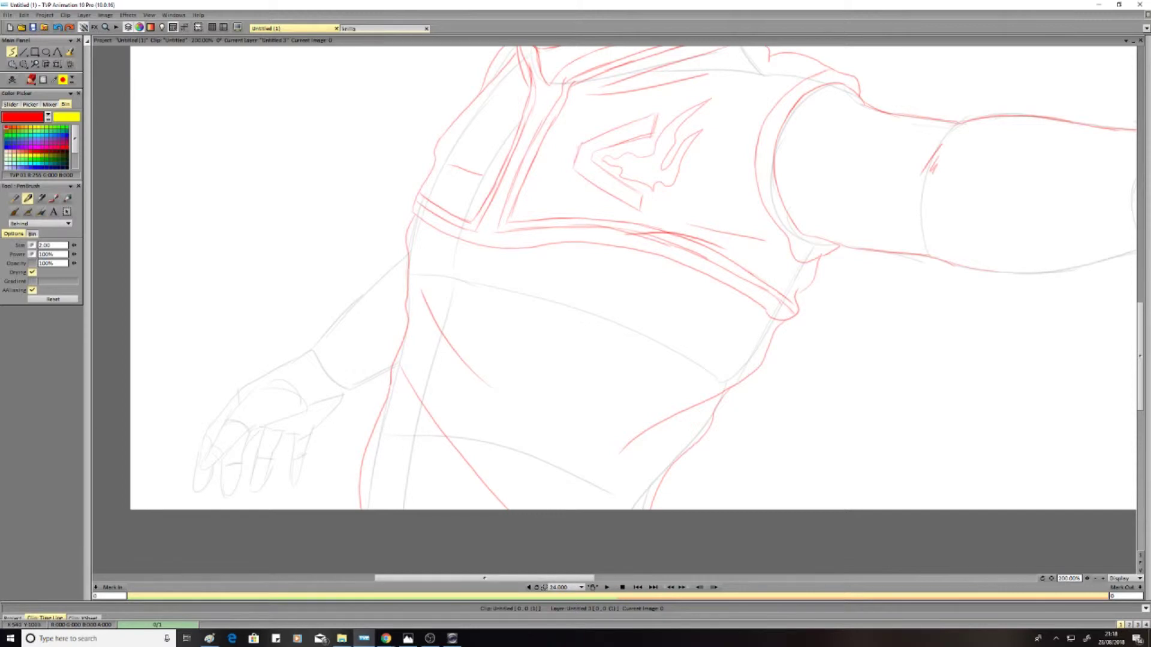
pyautogui.moveTo(656, 256)
pyautogui.mouseDown()
pyautogui.moveTo(542, 298)
pyautogui.moveTo(538, 359)
pyautogui.moveTo(732, 295)
pyautogui.mouseUp()
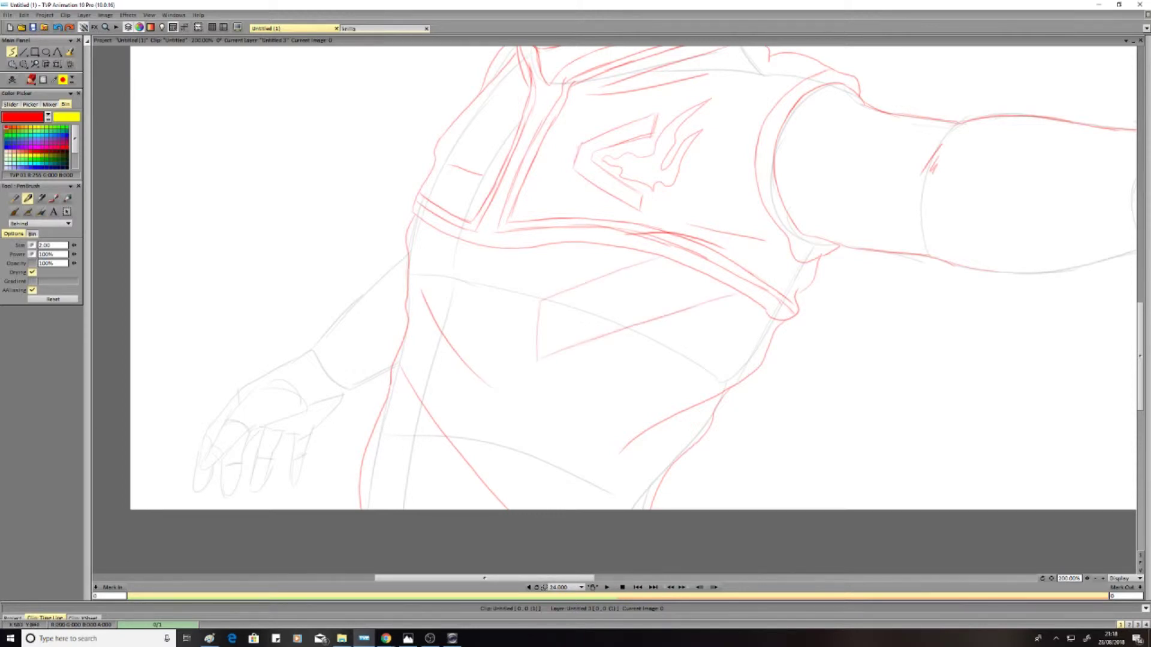
pyautogui.moveTo(529, 365)
pyautogui.mouseDown()
pyautogui.moveTo(504, 378)
pyautogui.moveTo(502, 433)
pyautogui.moveTo(761, 347)
pyautogui.mouseUp()
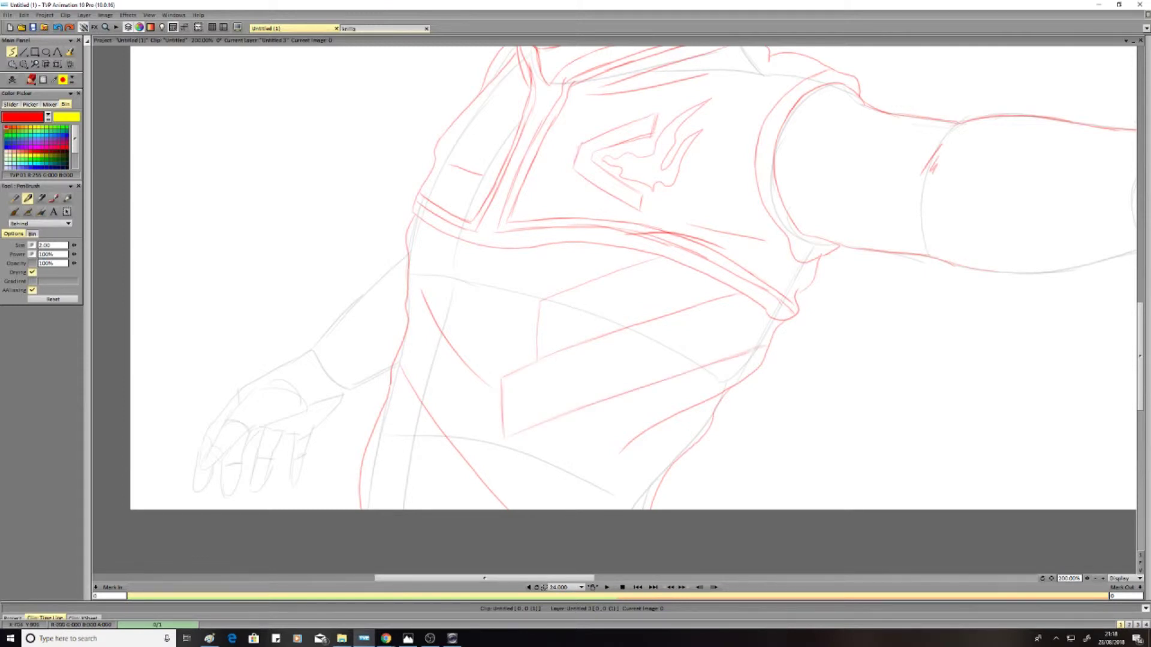
pyautogui.moveTo(579, 412)
pyautogui.mouseDown()
pyautogui.moveTo(586, 448)
pyautogui.moveTo(710, 408)
pyautogui.moveTo(666, 468)
pyautogui.mouseUp()
pyautogui.moveTo(485, 578); pyautogui.dragTo(431, 578)
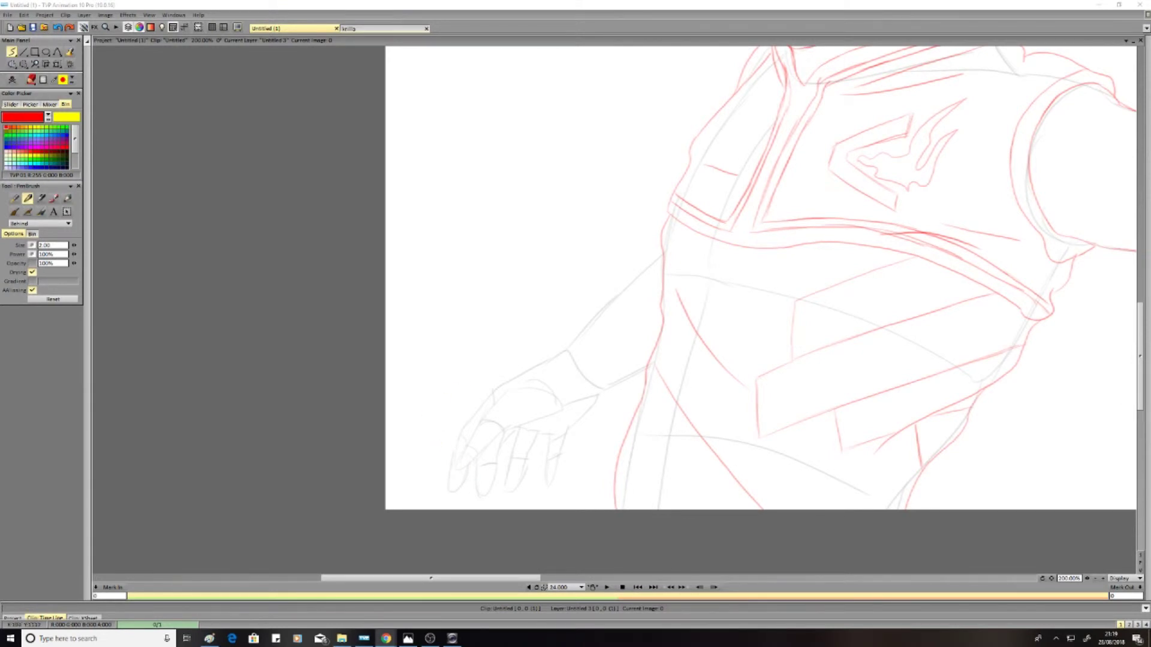
# Step: Sketch spiky flame strokes around the lower hand
pyautogui.moveTo(419, 413)
pyautogui.mouseDown()
pyautogui.moveTo(432, 457)
pyautogui.moveTo(429, 443)
pyautogui.mouseUp()
pyautogui.moveTo(435, 380); pyautogui.dragTo(433, 420)
pyautogui.moveTo(469, 363); pyautogui.dragTo(462, 401)
pyautogui.moveTo(537, 363)
pyautogui.mouseDown()
pyautogui.moveTo(550, 323)
pyautogui.moveTo(564, 346)
pyautogui.moveTo(636, 266)
pyautogui.mouseUp()
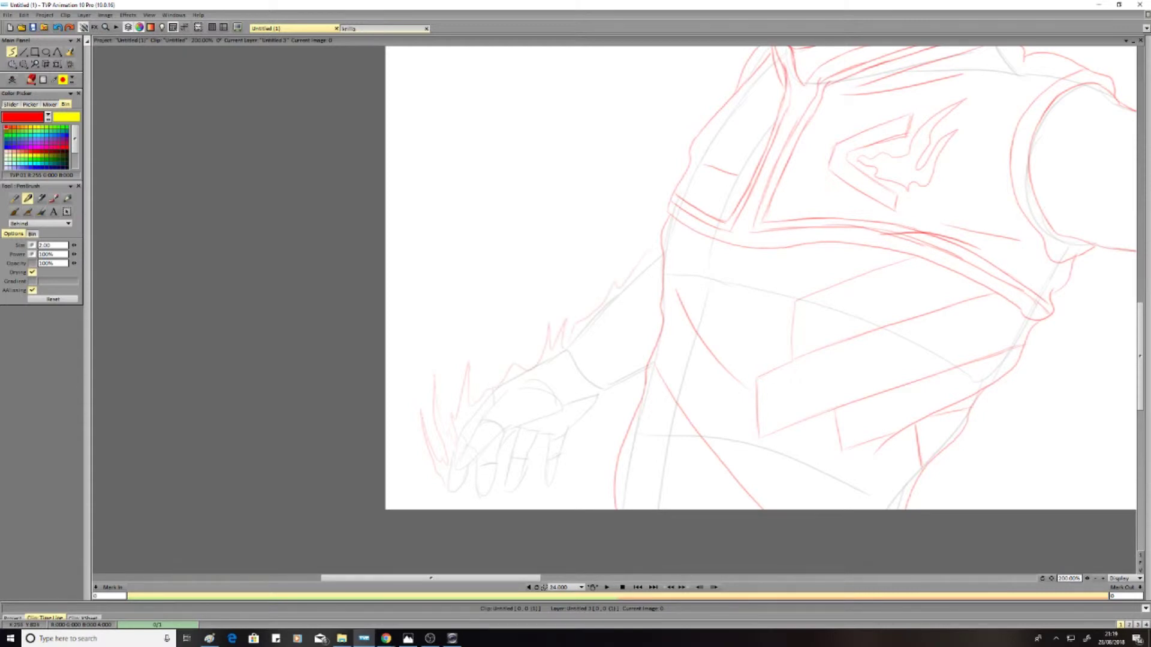
# Step: Outline the lower hand's top, fingers and forearm edge in red
pyautogui.moveTo(453, 491)
pyautogui.mouseDown()
pyautogui.moveTo(485, 451)
pyautogui.moveTo(528, 425)
pyautogui.mouseUp()
pyautogui.moveTo(459, 467); pyautogui.dragTo(512, 387)
pyautogui.moveTo(465, 461); pyautogui.dragTo(491, 400)
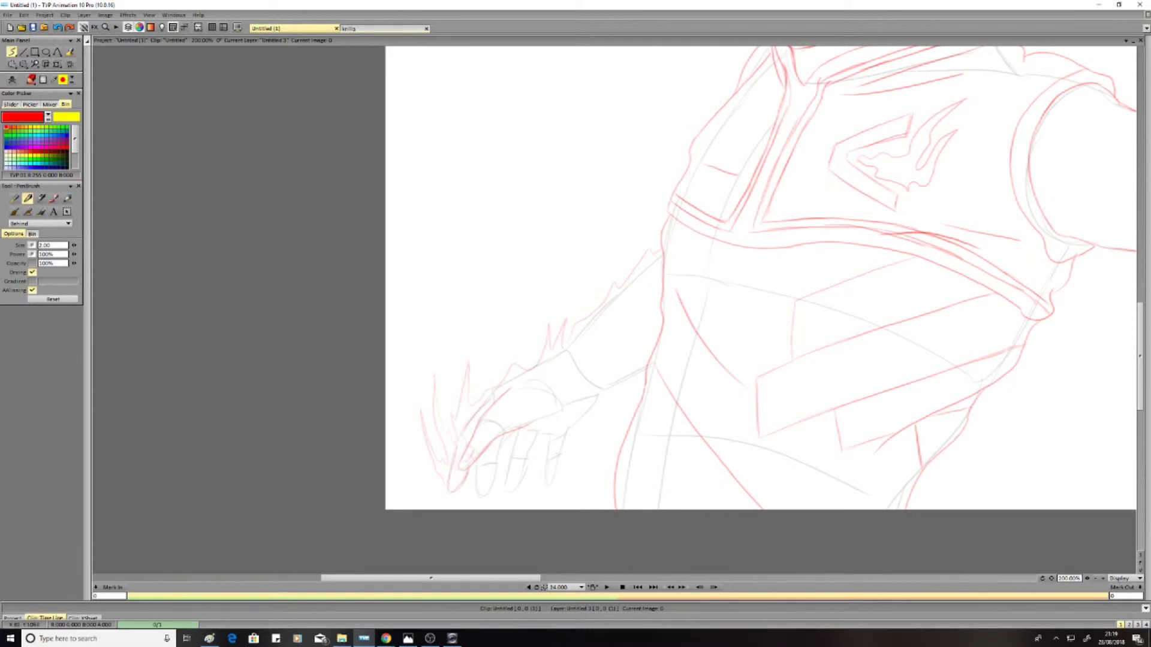
pyautogui.moveTo(498, 459); pyautogui.dragTo(489, 493)
pyautogui.moveTo(507, 438)
pyautogui.mouseDown()
pyautogui.moveTo(491, 463)
pyautogui.moveTo(505, 483)
pyautogui.moveTo(524, 475)
pyautogui.moveTo(546, 427)
pyautogui.moveTo(549, 469)
pyautogui.moveTo(598, 393)
pyautogui.moveTo(559, 418)
pyautogui.moveTo(650, 363)
pyautogui.mouseUp()
pyautogui.moveTo(568, 349)
pyautogui.mouseDown()
pyautogui.moveTo(537, 363)
pyautogui.moveTo(628, 290)
pyautogui.mouseUp()
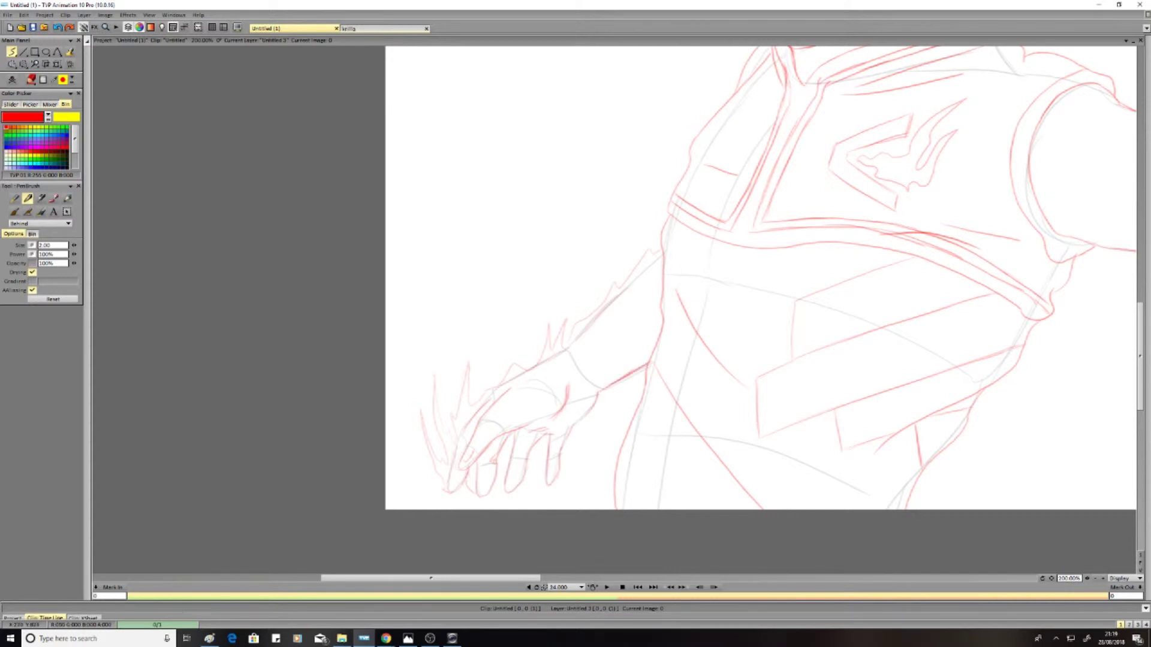
pyautogui.moveTo(541, 457); pyautogui.dragTo(532, 483)
pyautogui.moveTo(1019, 360); pyautogui.dragTo(240, 390)
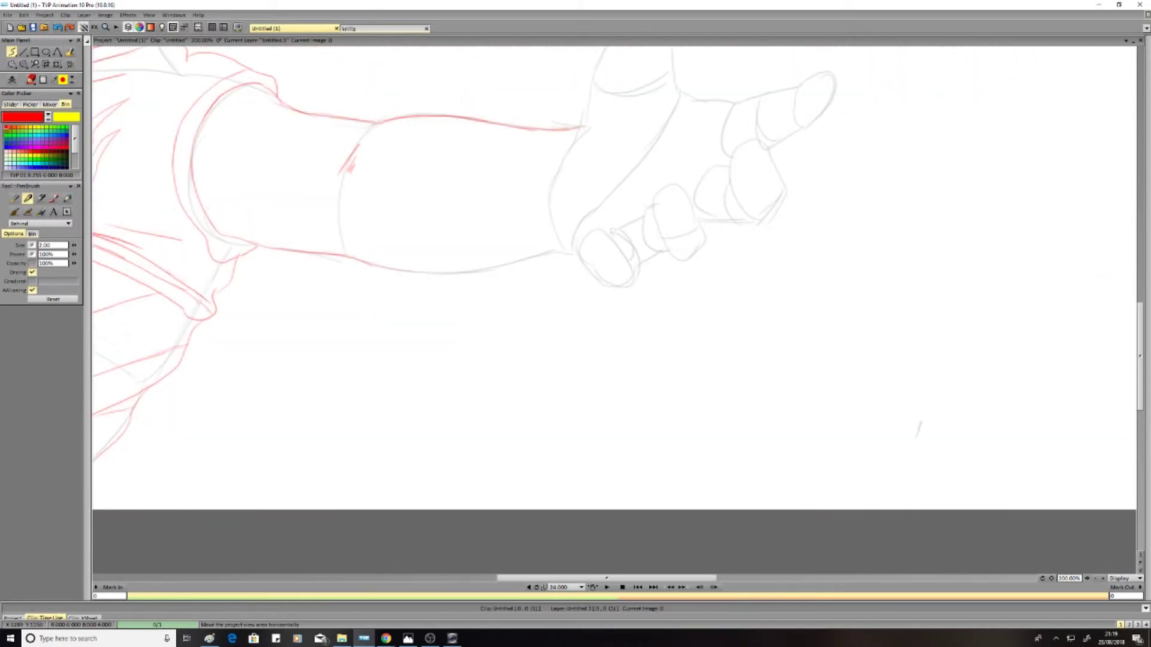
# Step: Ink the outstretched forearm's lower edge, the wrist, index finger and a thumb guide line
pyautogui.scroll(3, 599, 300)
pyautogui.moveTo(411, 400)
pyautogui.mouseDown()
pyautogui.moveTo(556, 378)
pyautogui.moveTo(573, 276)
pyautogui.mouseUp()
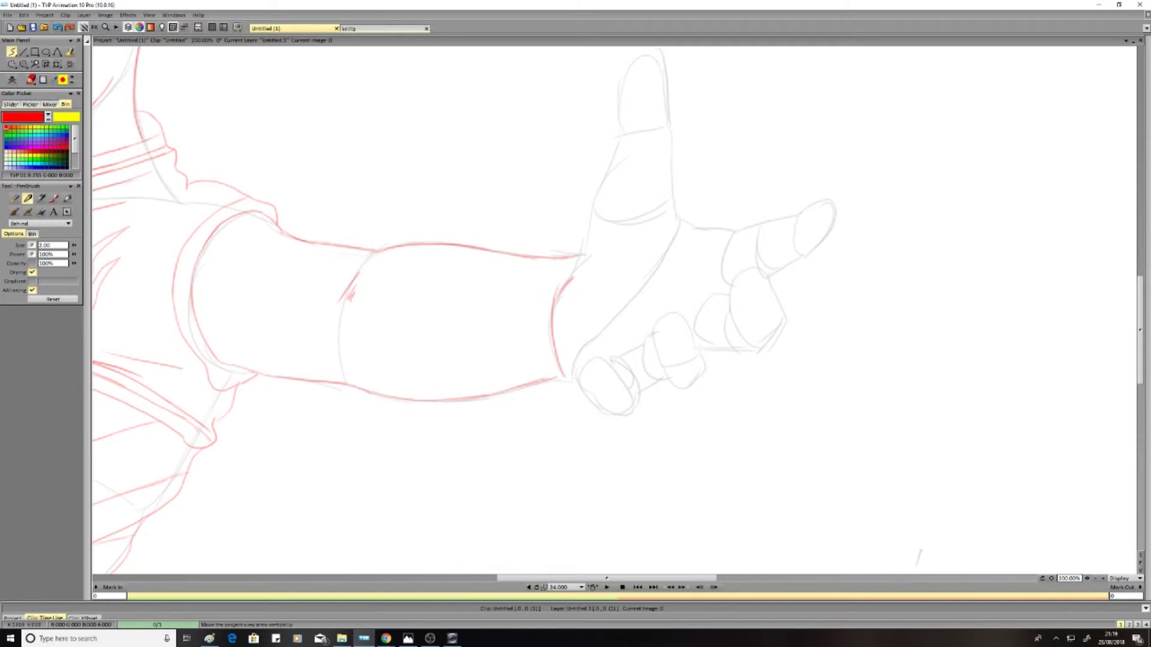
pyautogui.scroll(2, 573, 277)
pyautogui.moveTo(584, 324); pyautogui.dragTo(679, 291)
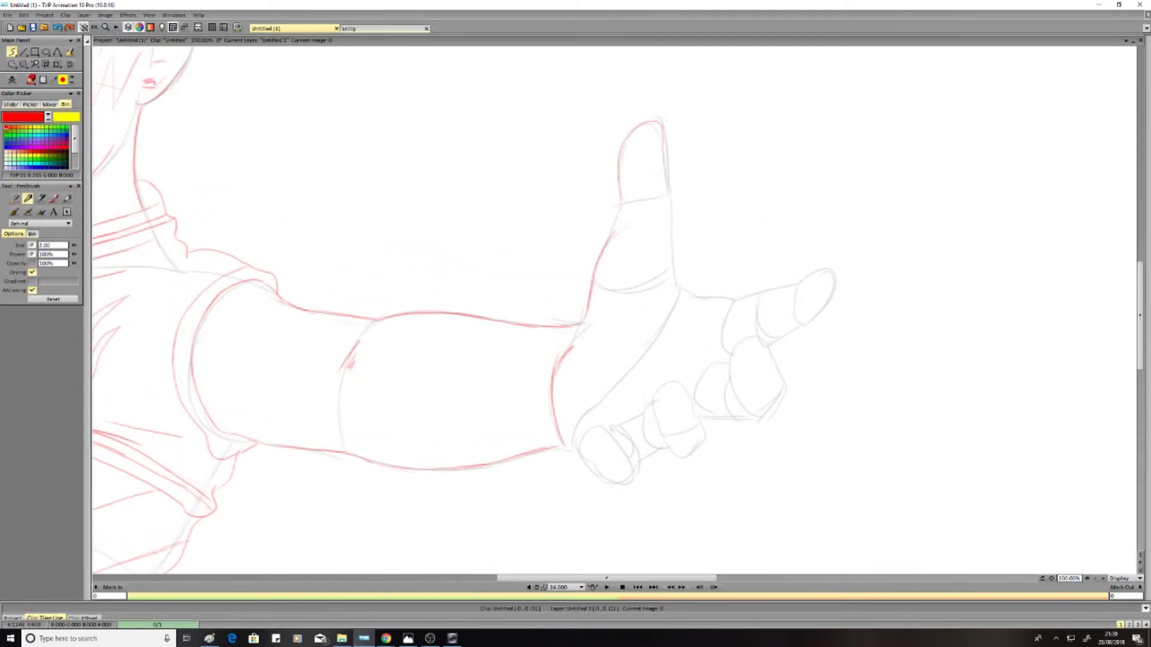
pyautogui.moveTo(561, 320)
pyautogui.mouseDown()
pyautogui.moveTo(567, 227)
pyautogui.moveTo(588, 182)
pyautogui.mouseUp()
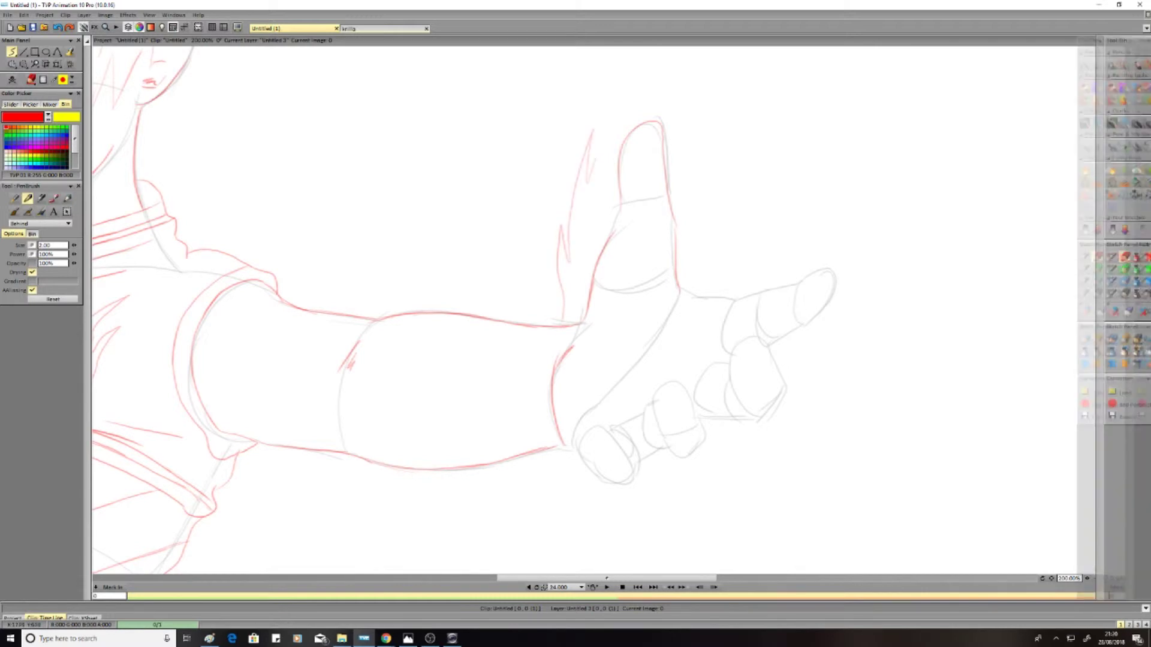
# Step: Sketch faint flame strokes to the right of and below the outstretched hand
pyautogui.scroll(4, 600, 300)
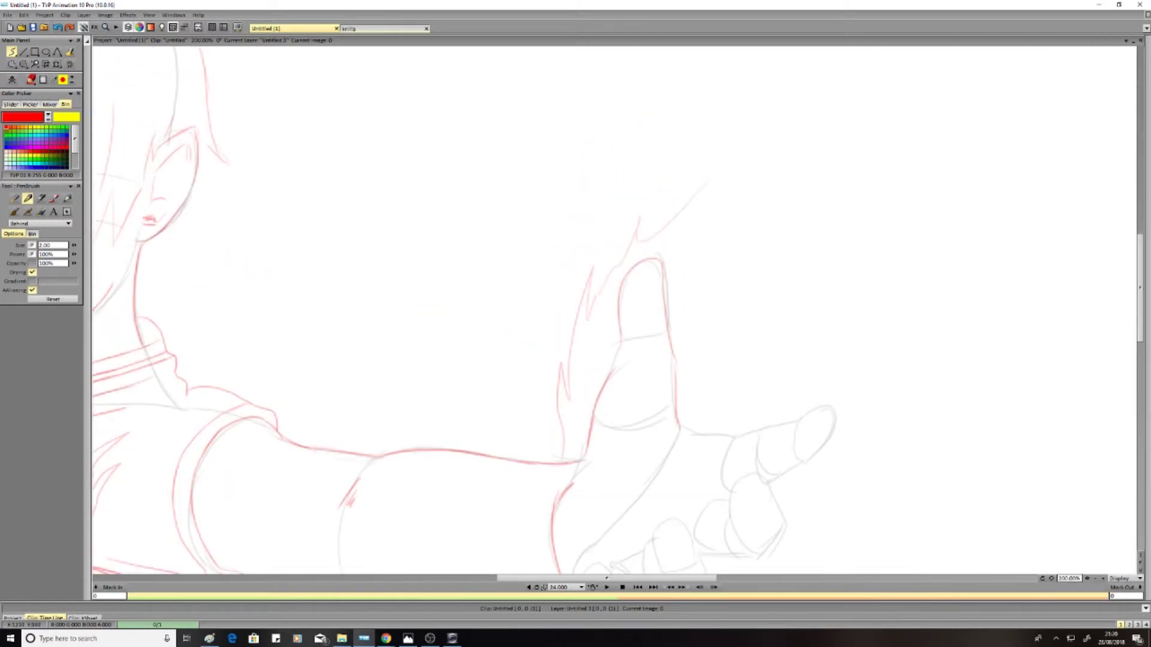
pyautogui.moveTo(694, 249); pyautogui.dragTo(681, 360)
pyautogui.moveTo(830, 141); pyautogui.dragTo(752, 300)
pyautogui.moveTo(823, 337); pyautogui.dragTo(786, 379)
pyautogui.scroll(-3, 600, 300)
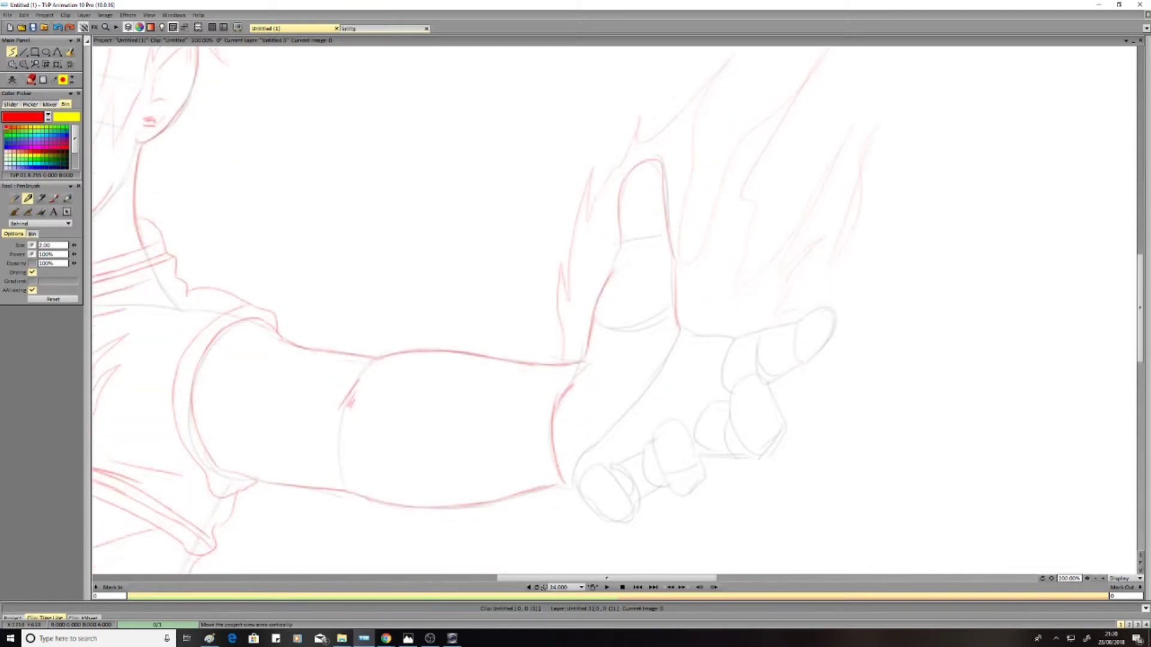
pyautogui.scroll(-2, 600, 300)
pyautogui.moveTo(554, 419)
pyautogui.mouseDown()
pyautogui.moveTo(576, 438)
pyautogui.moveTo(683, 473)
pyautogui.mouseUp()
pyautogui.moveTo(732, 408); pyautogui.dragTo(731, 430)
# Step: Ink the palm, finger tops, thumb edge and lines across the palm
pyautogui.moveTo(829, 335); pyautogui.dragTo(850, 333)
pyautogui.moveTo(899, 252); pyautogui.dragTo(855, 308)
pyautogui.moveTo(881, 192); pyautogui.dragTo(874, 211)
pyautogui.moveTo(685, 245)
pyautogui.mouseDown()
pyautogui.moveTo(768, 240)
pyautogui.moveTo(835, 216)
pyautogui.moveTo(787, 288)
pyautogui.moveTo(768, 295)
pyautogui.mouseUp()
pyautogui.moveTo(797, 241)
pyautogui.mouseDown()
pyautogui.moveTo(795, 266)
pyautogui.moveTo(760, 266)
pyautogui.mouseUp()
pyautogui.moveTo(607, 293)
pyautogui.mouseDown()
pyautogui.moveTo(663, 249)
pyautogui.moveTo(668, 328)
pyautogui.mouseUp()
# Step: Ink the fingertips with their nails and the second finger's underside
pyautogui.moveTo(556, 397)
pyautogui.mouseDown()
pyautogui.moveTo(605, 431)
pyautogui.moveTo(624, 393)
pyautogui.moveTo(609, 436)
pyautogui.mouseUp()
pyautogui.moveTo(598, 383)
pyautogui.mouseDown()
pyautogui.moveTo(604, 409)
pyautogui.moveTo(636, 422)
pyautogui.mouseUp()
pyautogui.moveTo(651, 375)
pyautogui.mouseDown()
pyautogui.moveTo(639, 392)
pyautogui.moveTo(683, 403)
pyautogui.moveTo(706, 390)
pyautogui.moveTo(666, 333)
pyautogui.moveTo(705, 377)
pyautogui.moveTo(703, 394)
pyautogui.mouseUp()
pyautogui.moveTo(667, 343)
pyautogui.mouseDown()
pyautogui.moveTo(681, 358)
pyautogui.moveTo(763, 371)
pyautogui.moveTo(779, 348)
pyautogui.moveTo(723, 355)
pyautogui.moveTo(752, 287)
pyautogui.moveTo(782, 354)
pyautogui.mouseUp()
pyautogui.moveTo(742, 300); pyautogui.dragTo(765, 318)
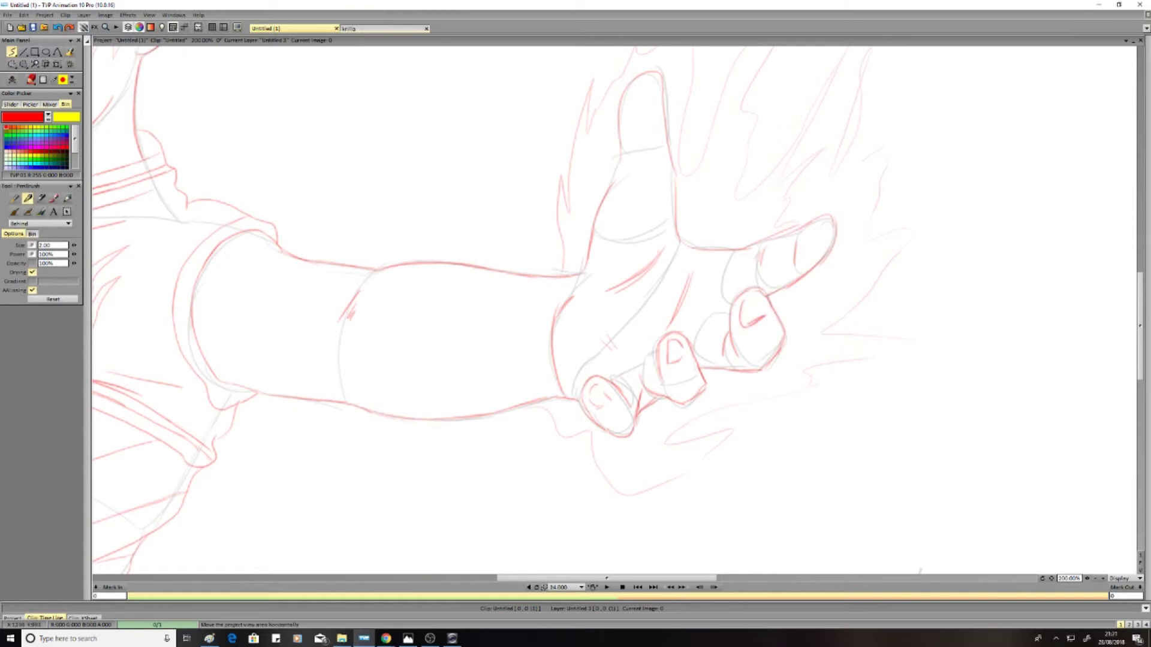
pyautogui.moveTo(607, 578); pyautogui.dragTo(565, 578)
pyautogui.moveTo(360, 180); pyautogui.dragTo(600, 532)
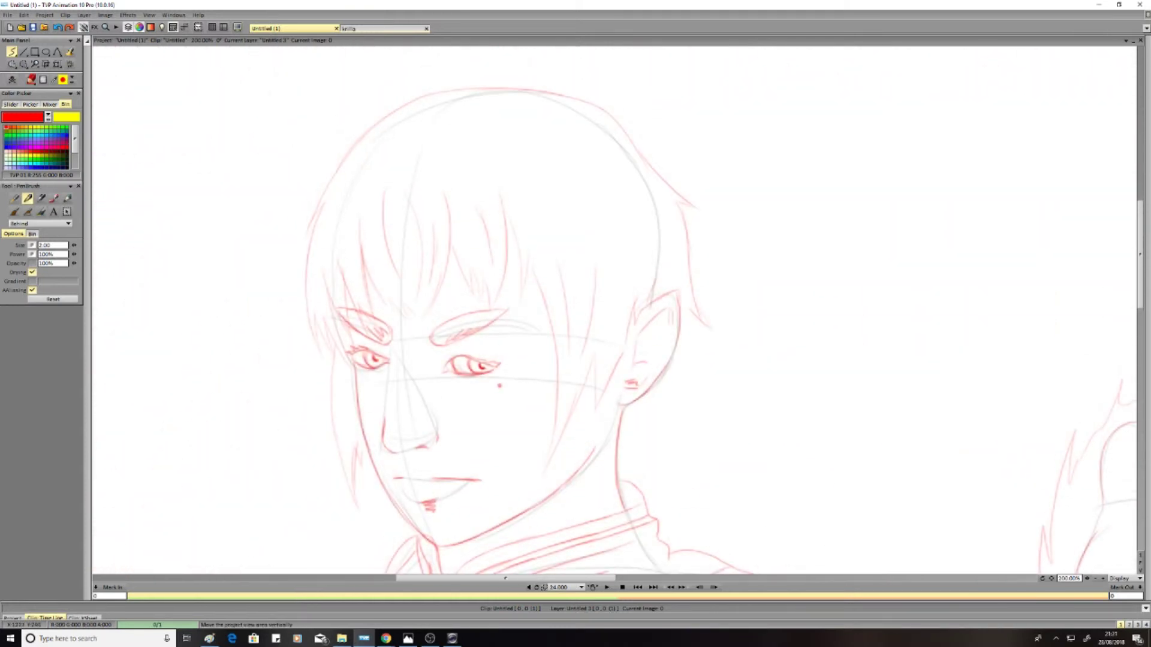
# Step: Draw the long ribbon curving up from behind the ear with banded ties
pyautogui.moveTo(525, 578); pyautogui.dragTo(542, 577)
pyautogui.moveTo(527, 388); pyautogui.dragTo(957, 209)
pyautogui.moveTo(482, 396)
pyautogui.mouseDown()
pyautogui.moveTo(523, 402)
pyautogui.moveTo(487, 400)
pyautogui.mouseUp()
pyautogui.moveTo(481, 401); pyautogui.dragTo(497, 397)
pyautogui.moveTo(495, 395)
pyautogui.mouseDown()
pyautogui.moveTo(490, 404)
pyautogui.moveTo(600, 378)
pyautogui.moveTo(783, 253)
pyautogui.moveTo(987, 292)
pyautogui.mouseUp()
# Step: Hatch the ribbon's frayed tip, add faint edge lines and zoom out
pyautogui.moveTo(542, 578); pyautogui.dragTo(612, 578)
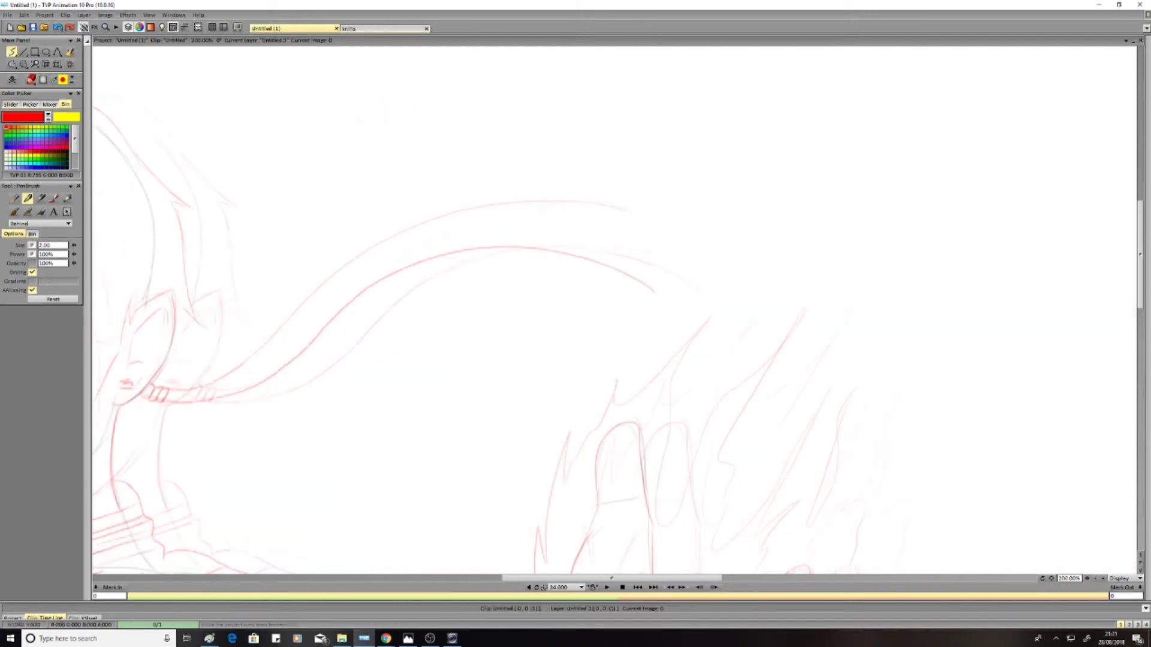
pyautogui.moveTo(643, 228)
pyautogui.mouseDown()
pyautogui.moveTo(662, 238)
pyautogui.moveTo(669, 295)
pyautogui.mouseUp()
pyautogui.moveTo(269, 359)
pyautogui.mouseDown()
pyautogui.moveTo(478, 227)
pyautogui.moveTo(593, 248)
pyautogui.mouseUp()
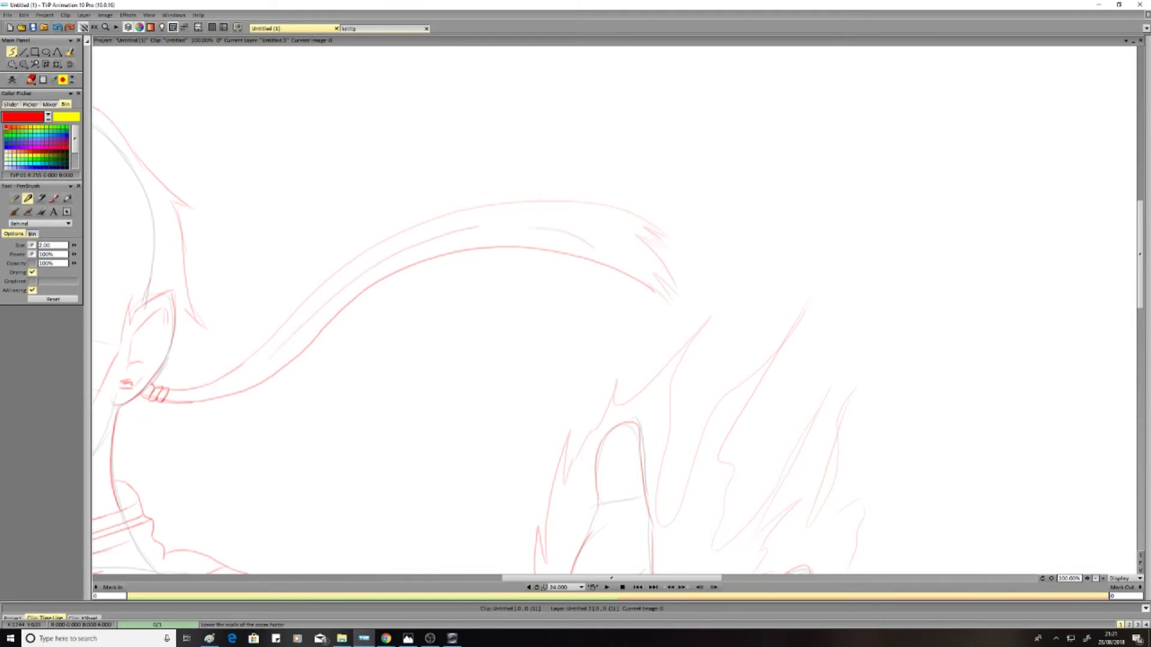
pyautogui.press('-')
pyautogui.scroll(-1, 630, 323)
# Step: Add a final curved stroke near the head and one along the arm
pyautogui.scroll(-2, 629, 324)
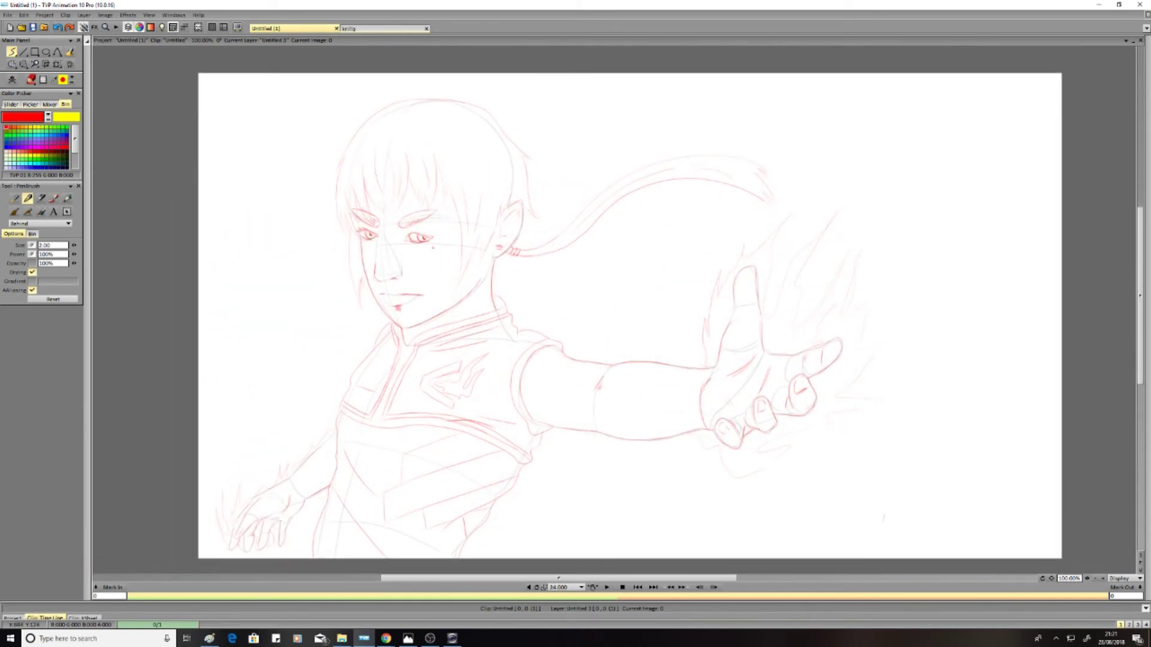
pyautogui.moveTo(596, 108); pyautogui.dragTo(659, 149)
pyautogui.moveTo(620, 288); pyautogui.dragTo(640, 348)
# Step: Show and hide the layer timeline, then expand the Tool Bin and Sketch Panel dock
pyautogui.click(45, 619)
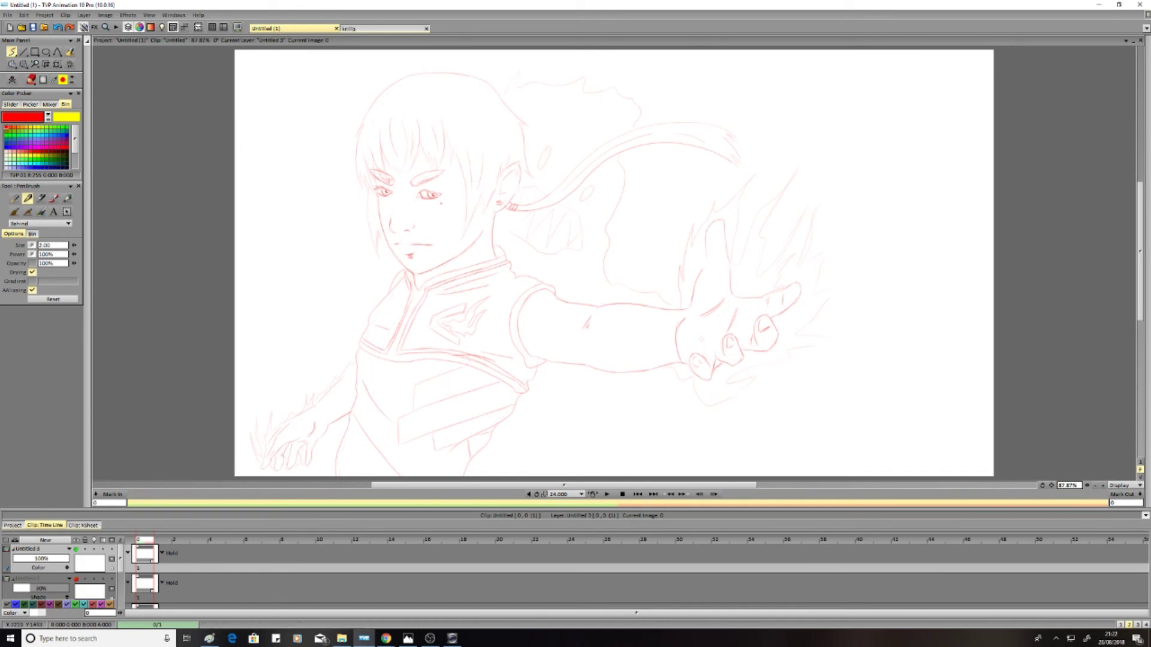
pyautogui.click(45, 525)
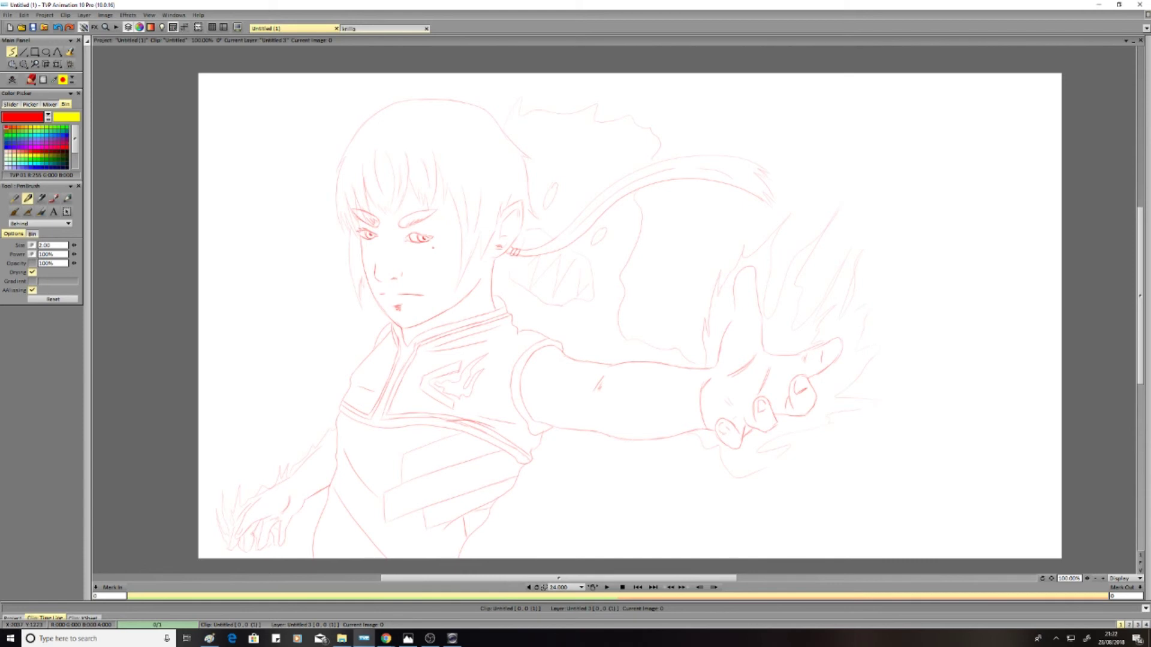
pyautogui.click(1140, 296)
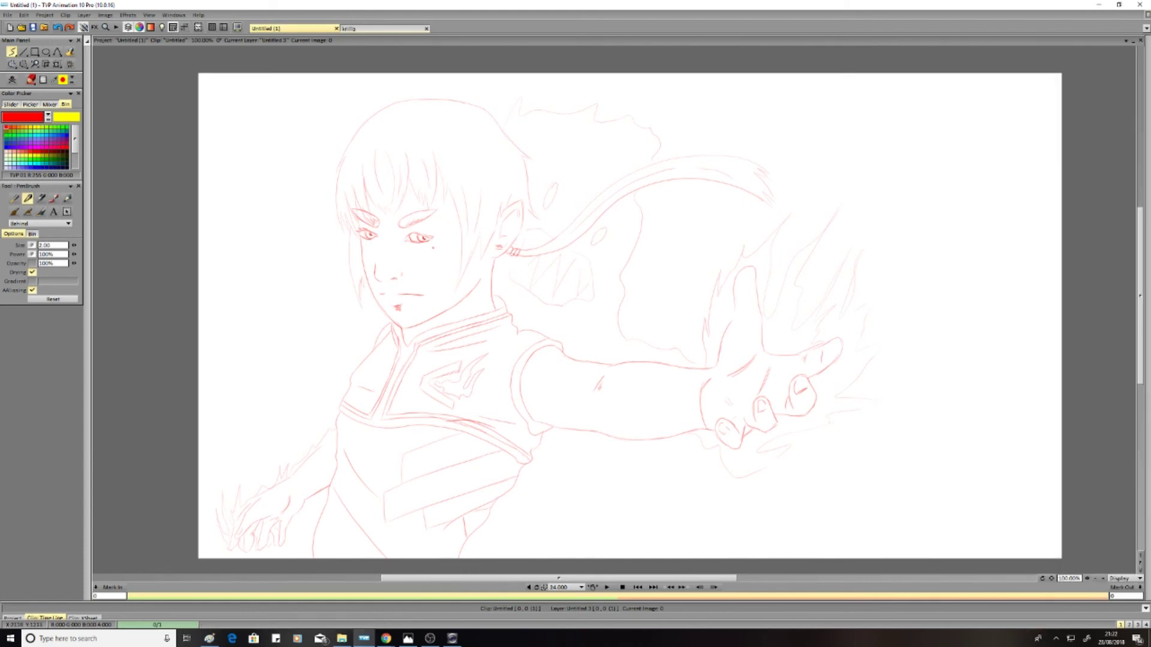